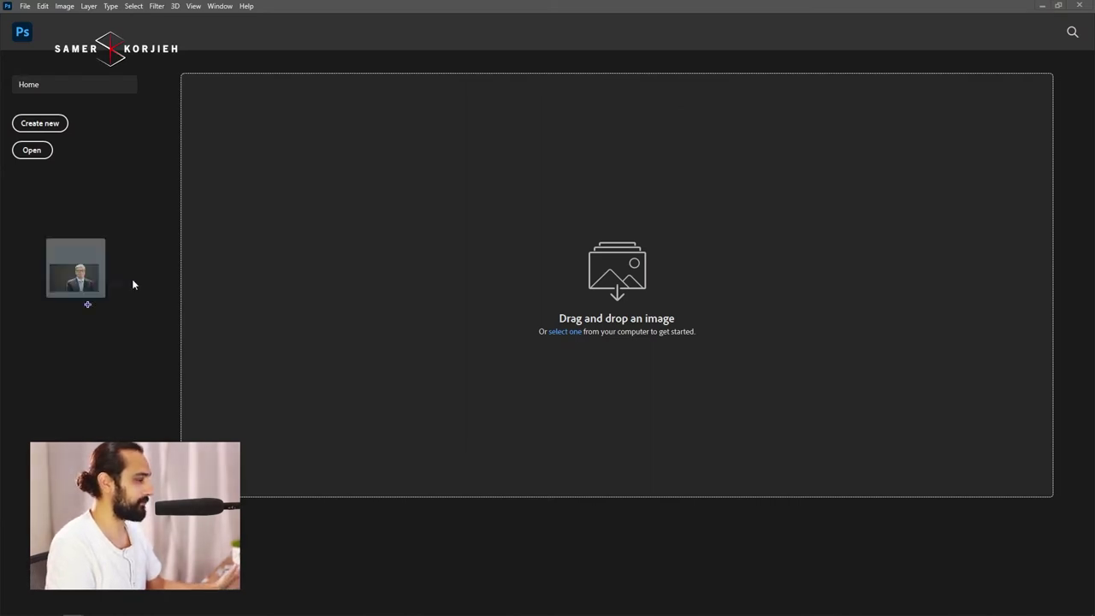
Step: Open Bill Gates.jpg and Adel Imam.jpg, zoom the Gates face, and return to the Adel Imam document
drag(132, 278, 267, 260)
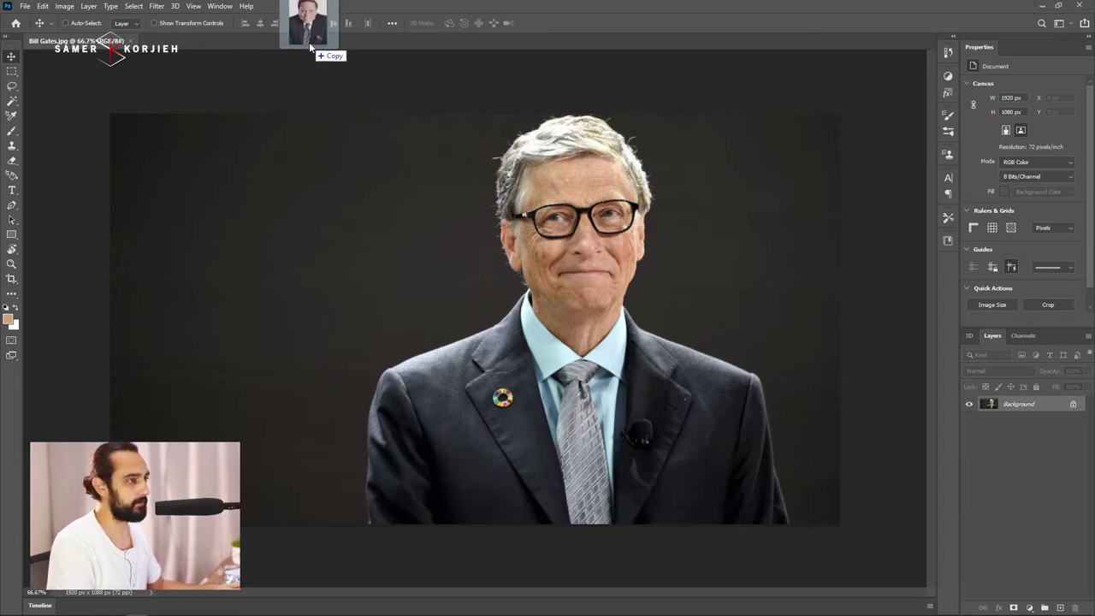
drag(295, 5, 257, 38)
click(77, 40)
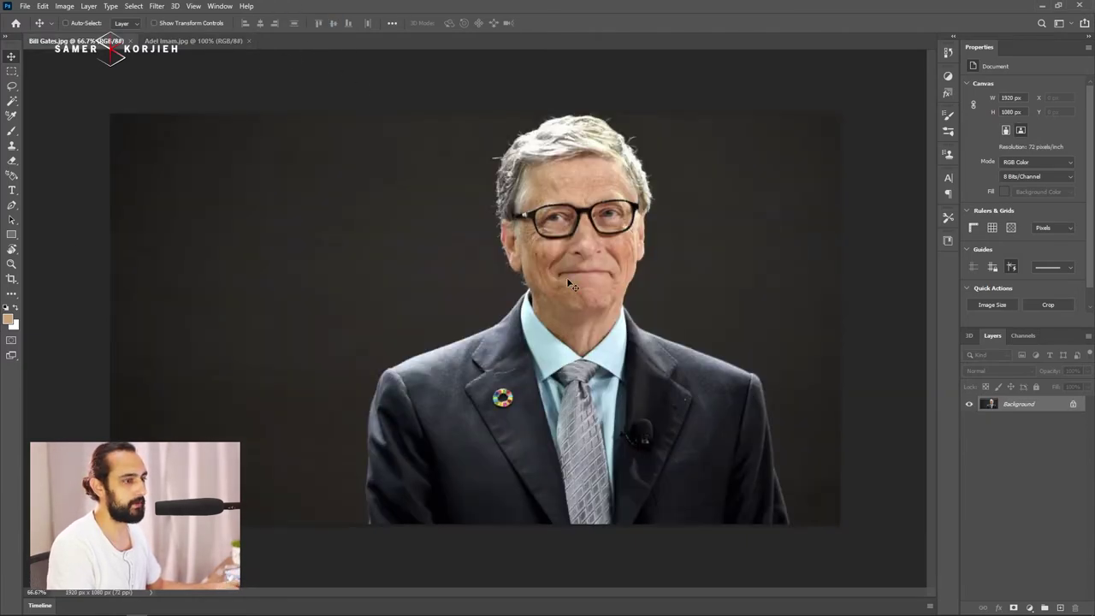
scroll(578, 236, up, 3)
scroll(577, 235, down, 3)
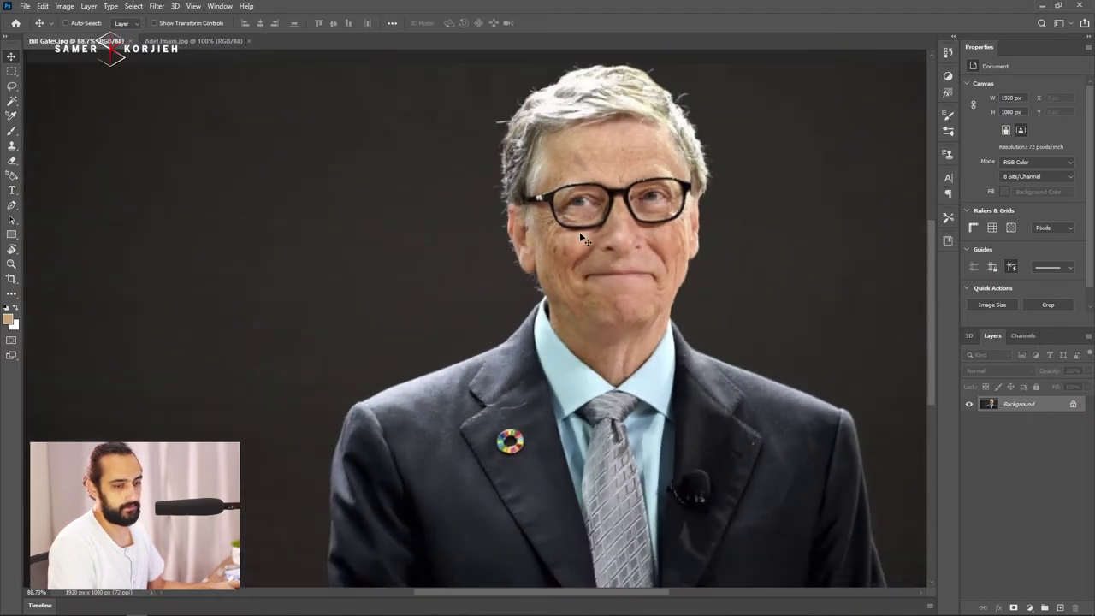
scroll(581, 239, up, 2)
scroll(650, 216, up, 2)
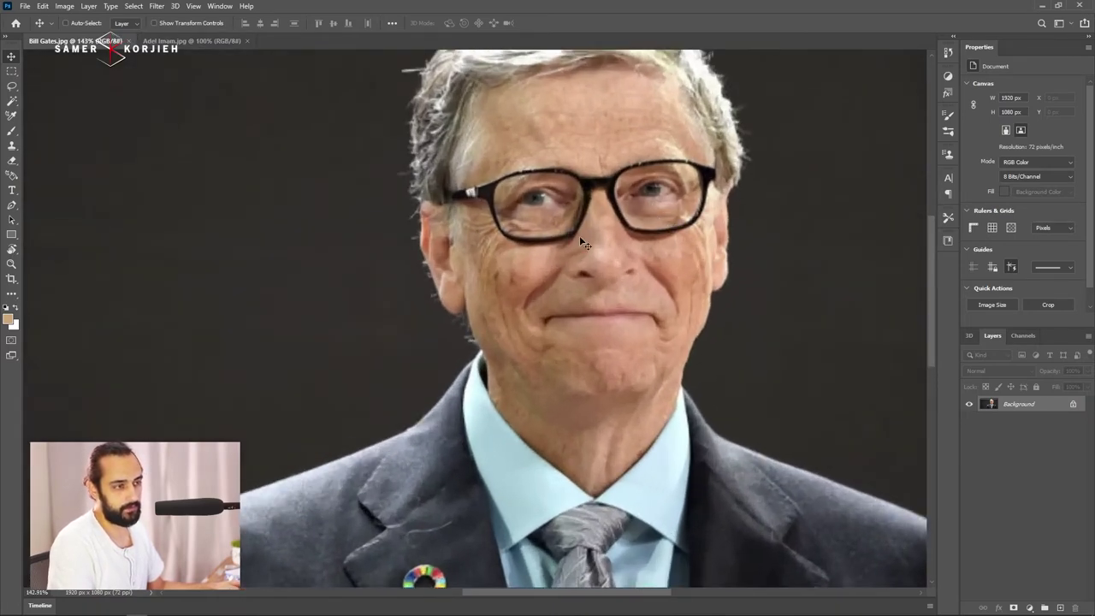
click(190, 40)
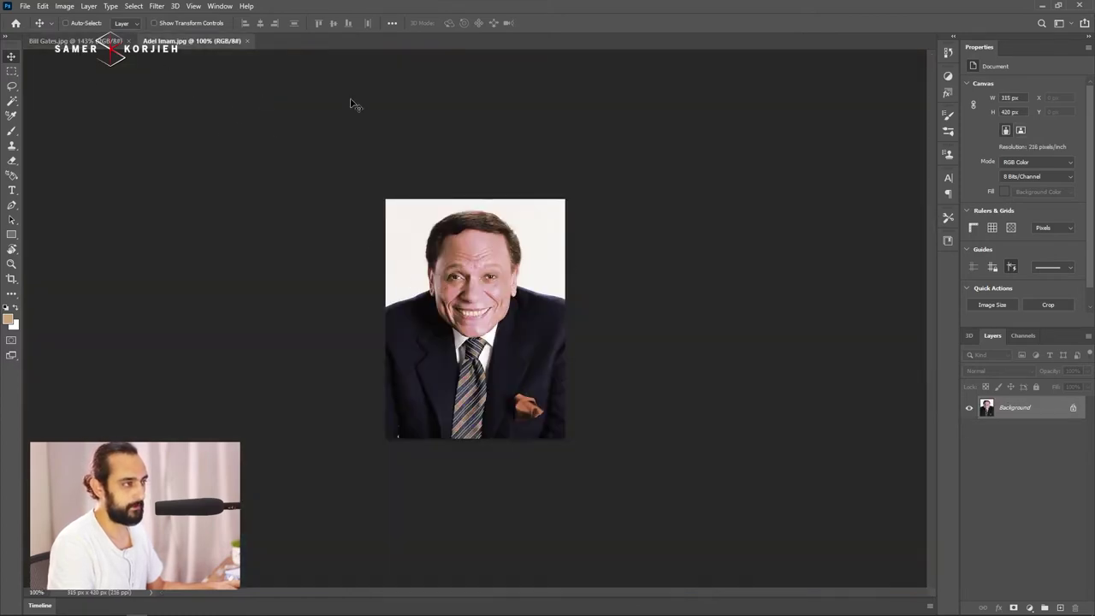
Step: Zoom in and lasso-select Adel Imam's face
scroll(512, 289, up, 5)
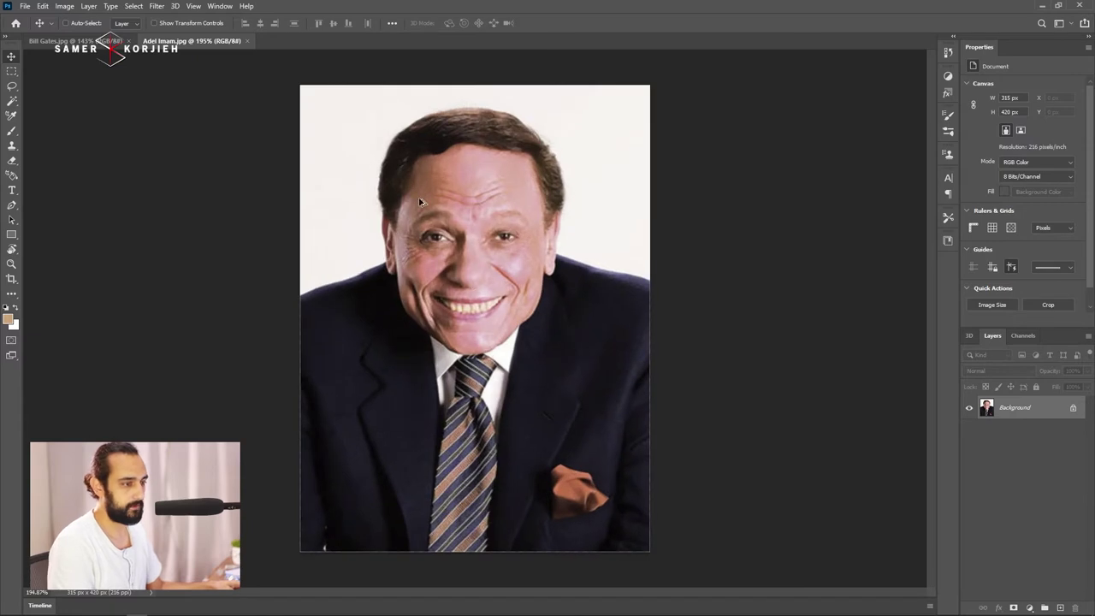
key(l)
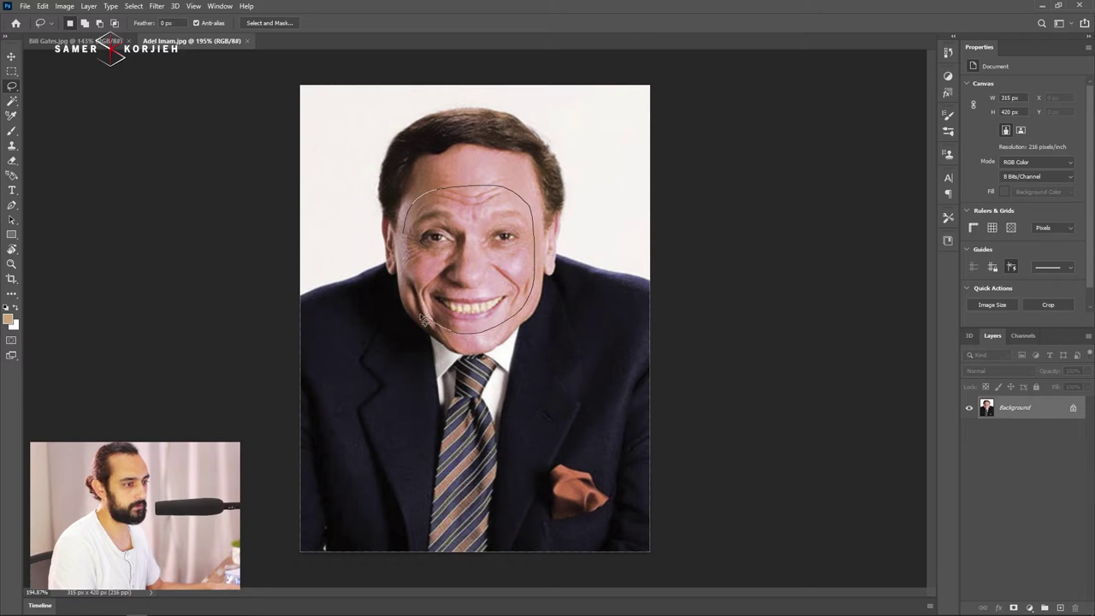
drag(425, 319, 401, 285)
drag(402, 243, 400, 214)
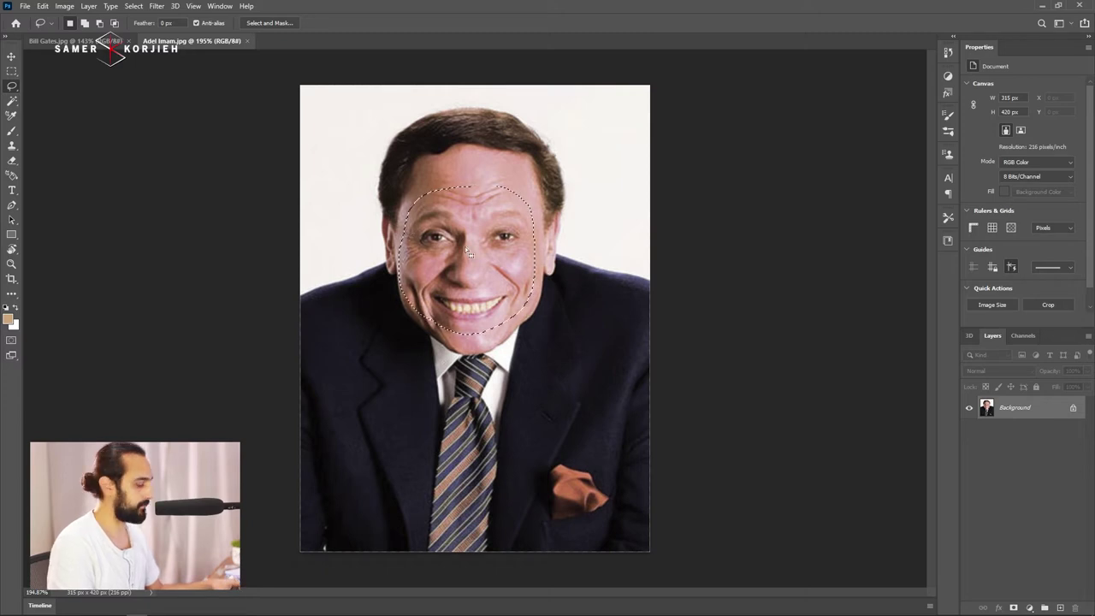
Step: Move the selected face onto the Bill Gates portrait as Layer 1
key(v)
mouse_move(466, 257)
mouse_down()
mouse_move(135, 100)
mouse_move(110, 40)
mouse_up()
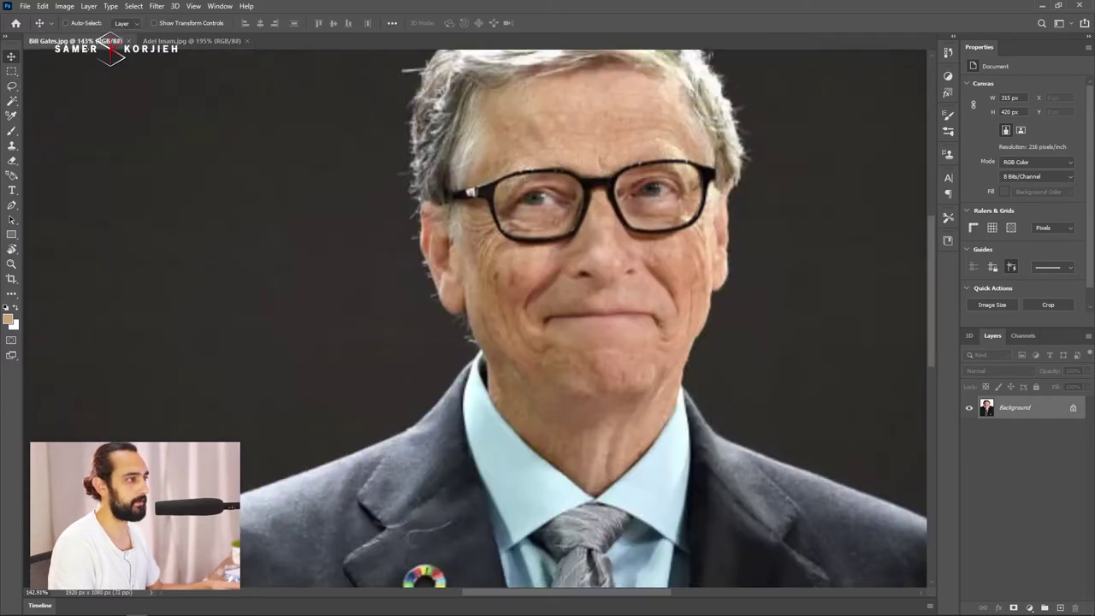
drag(538, 276, 532, 275)
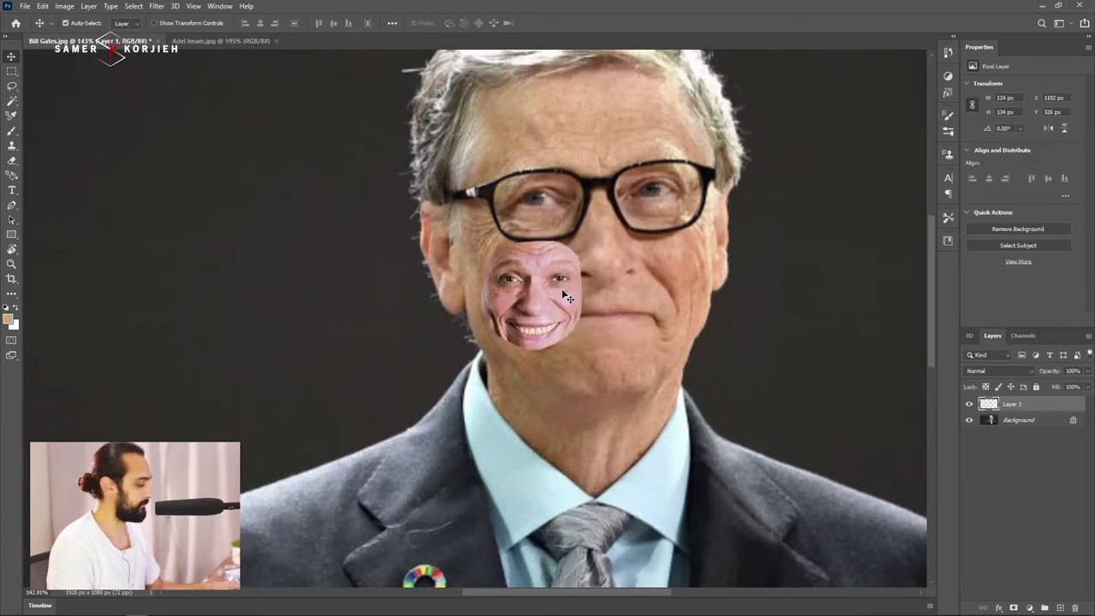
Step: Free-transform the face layer at 55% opacity, scaling and positioning it over Gates' face
key(ctrl+t)
drag(582, 242, 676, 137)
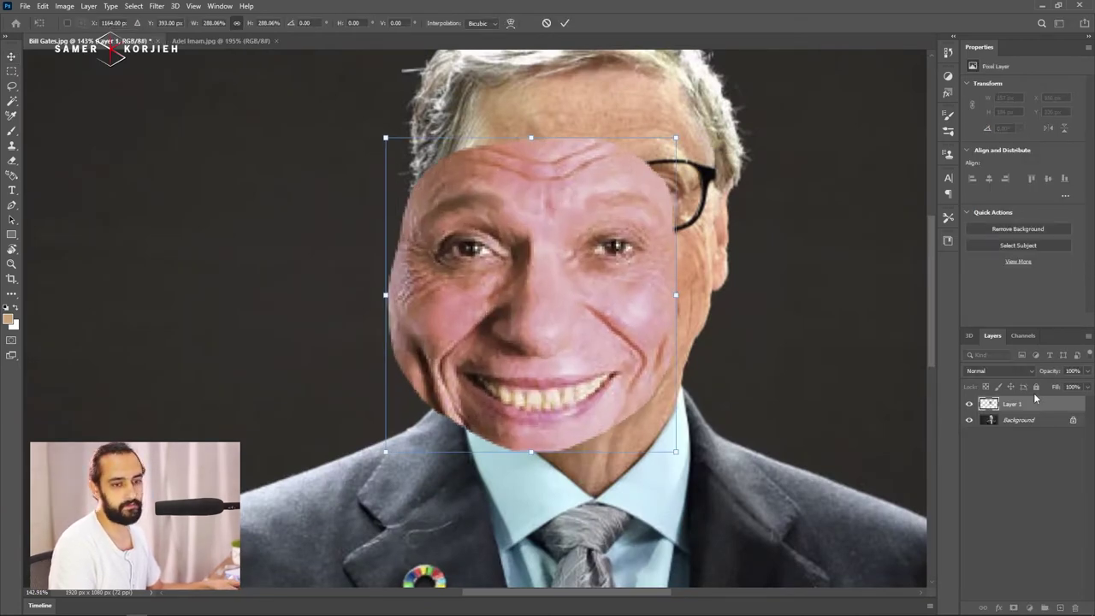
click(1088, 371)
drag(1065, 387, 1060, 388)
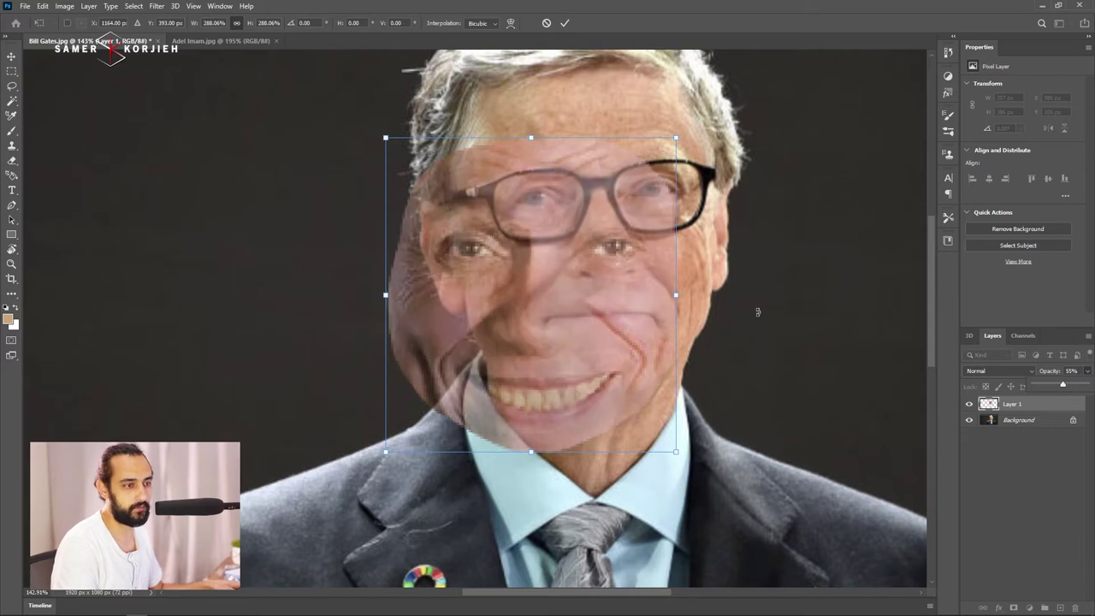
drag(586, 339, 652, 292)
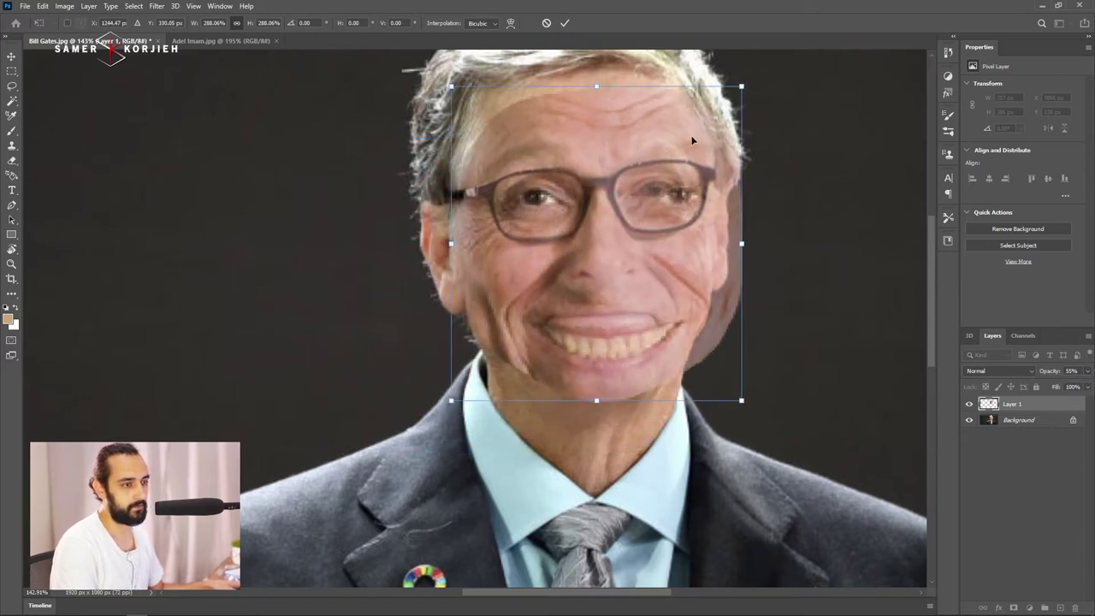
drag(737, 89, 727, 88)
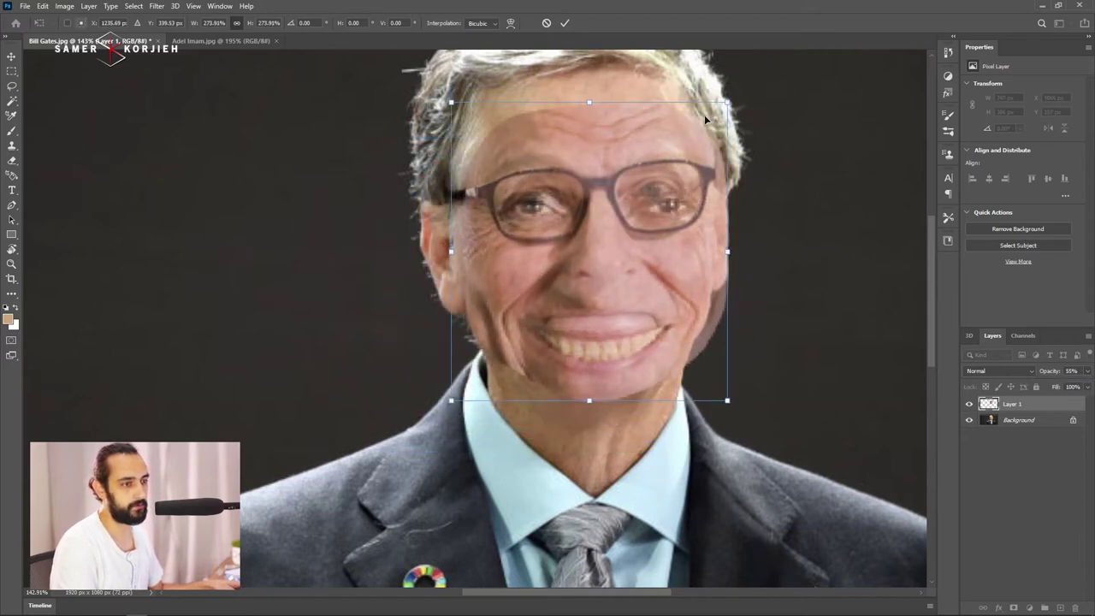
drag(663, 206, 668, 208)
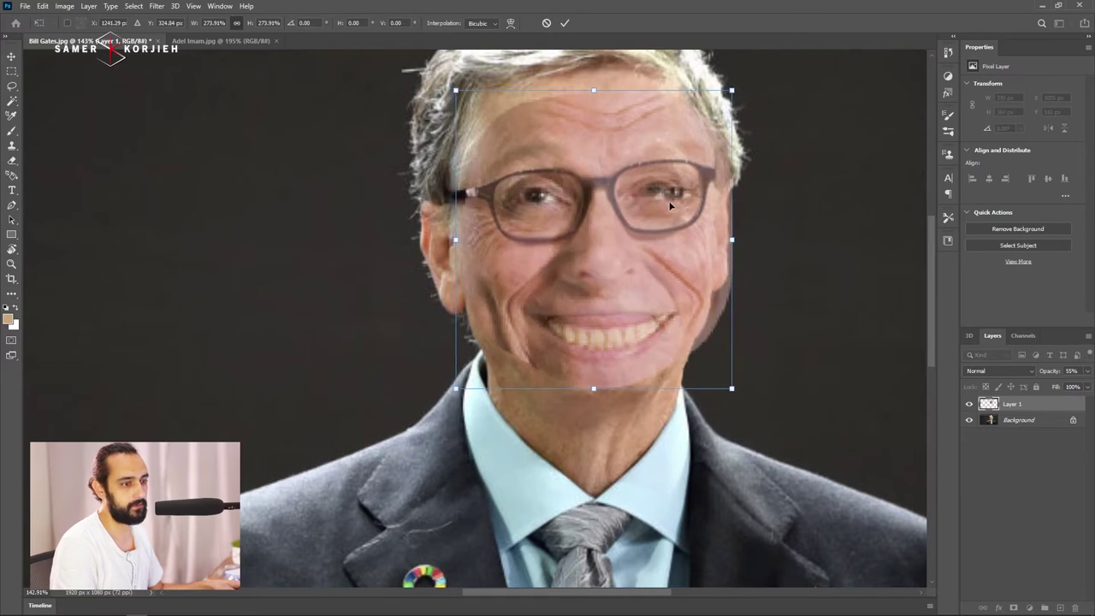
drag(606, 391, 605, 380)
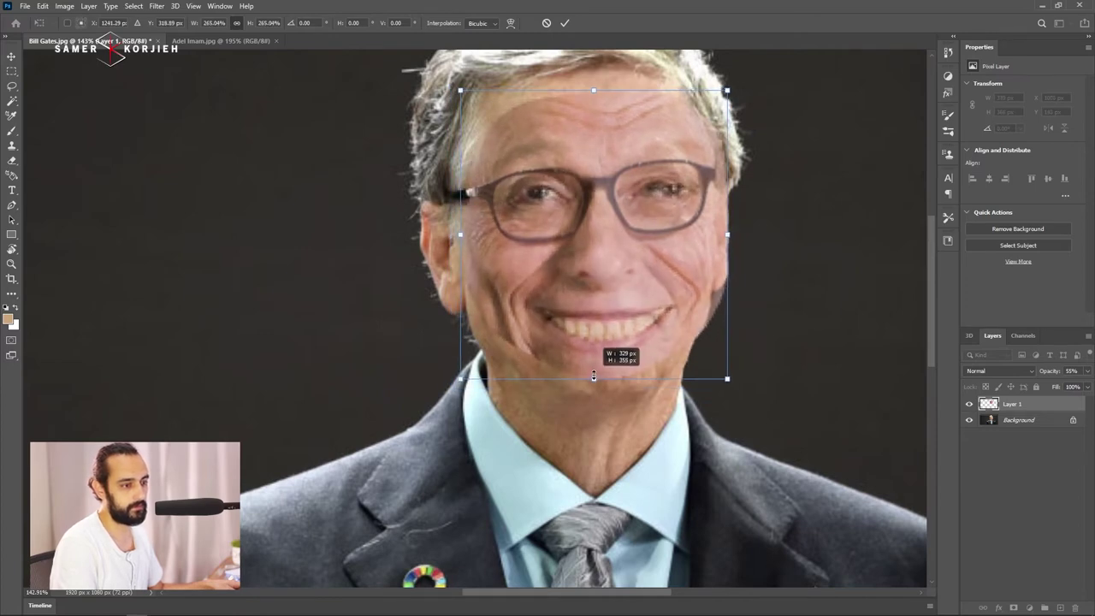
Step: Distort the face's corners to match his jawline and commit the transform
right_click(604, 299)
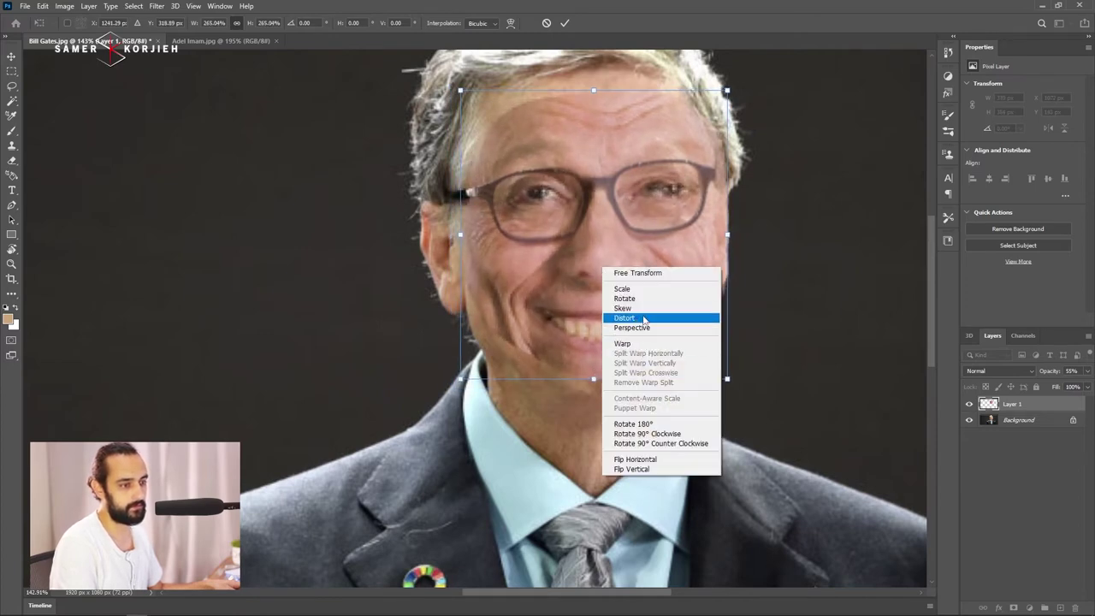
click(644, 319)
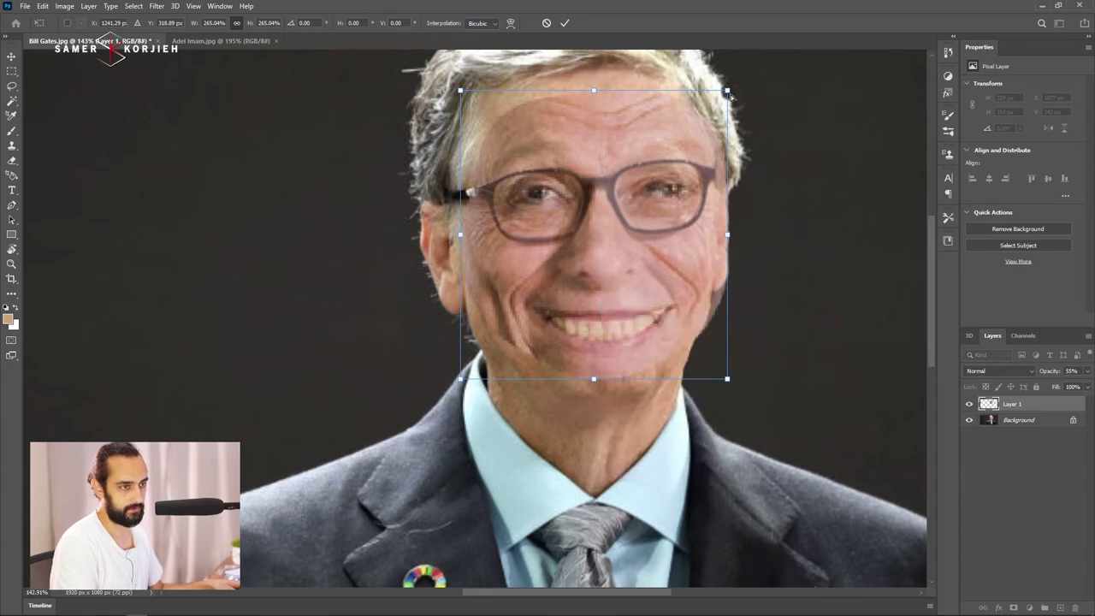
drag(728, 91, 725, 79)
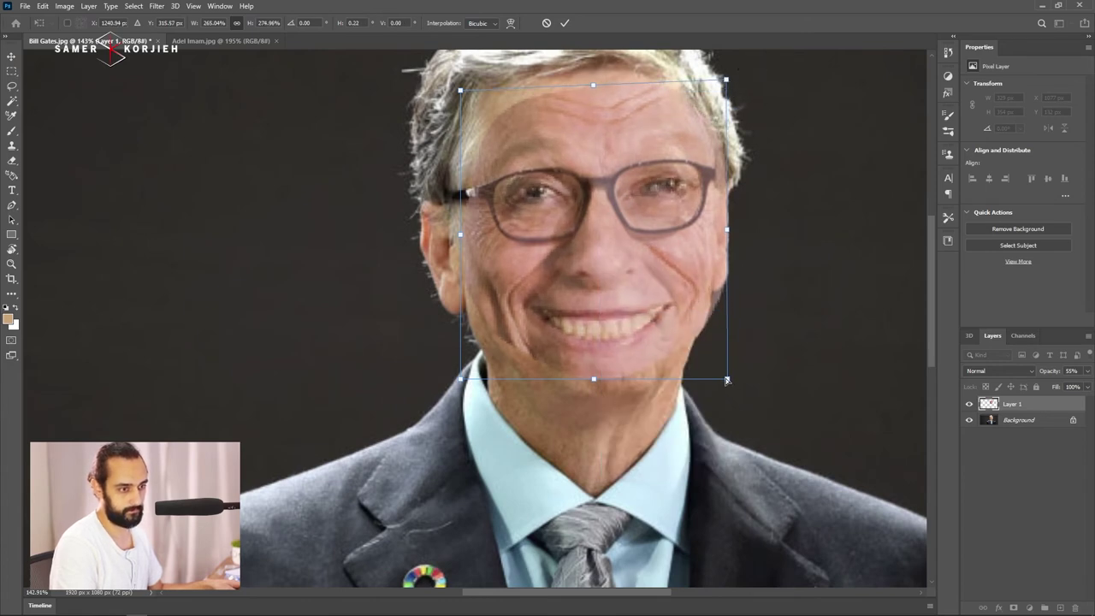
drag(728, 379, 723, 376)
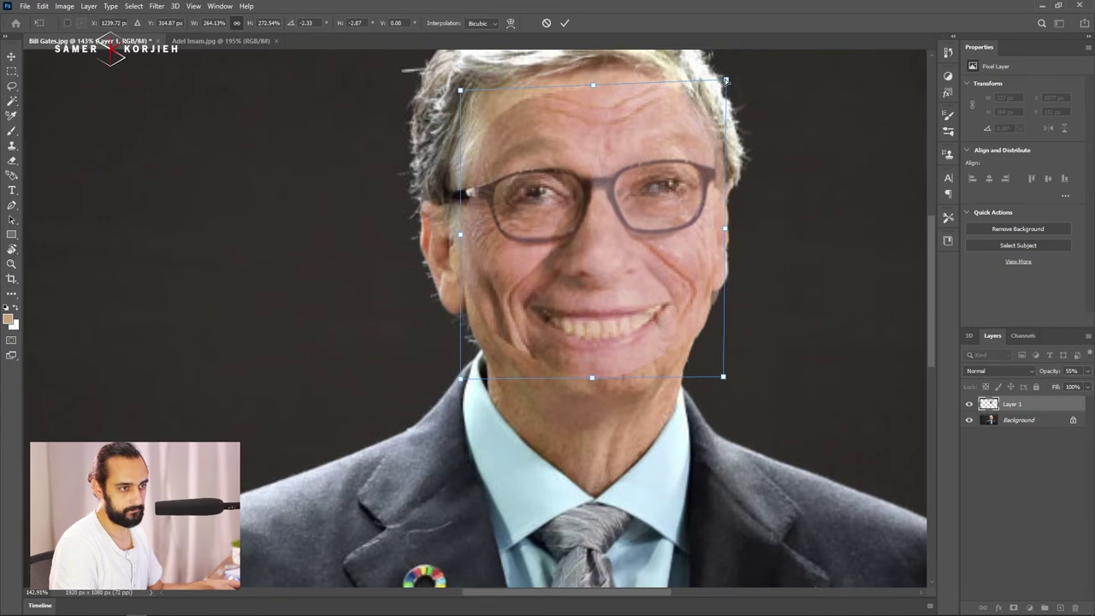
drag(726, 81, 711, 86)
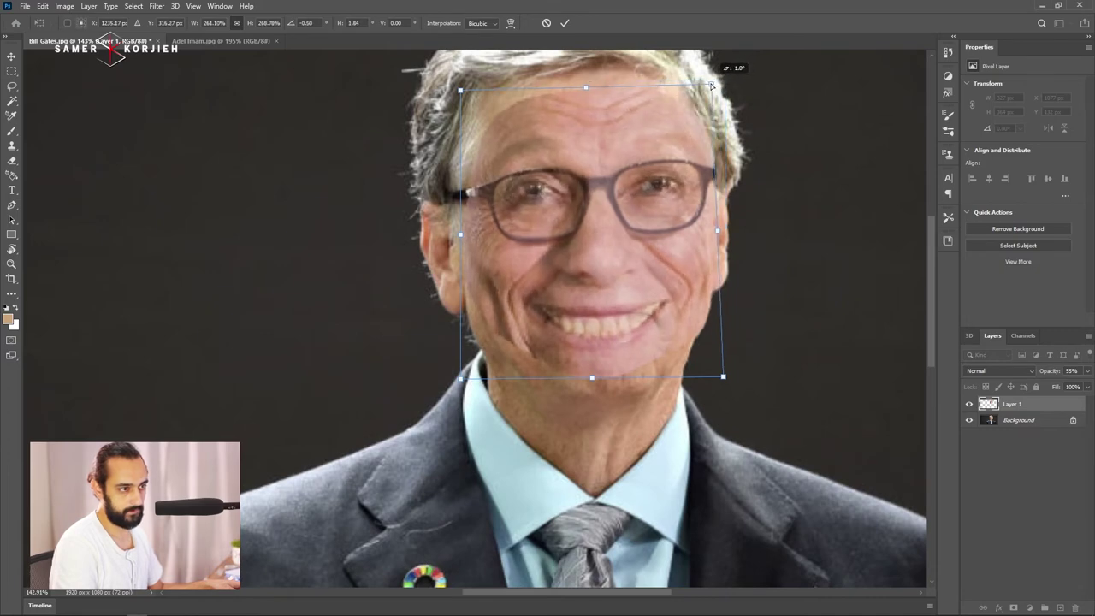
drag(630, 196, 633, 207)
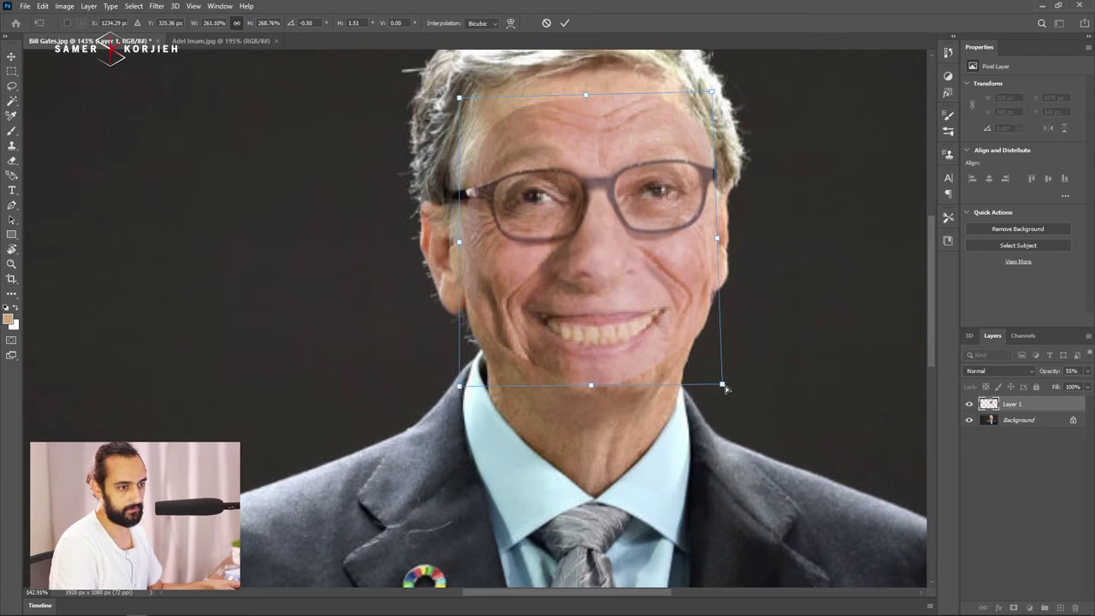
drag(726, 389, 722, 384)
drag(463, 388, 465, 385)
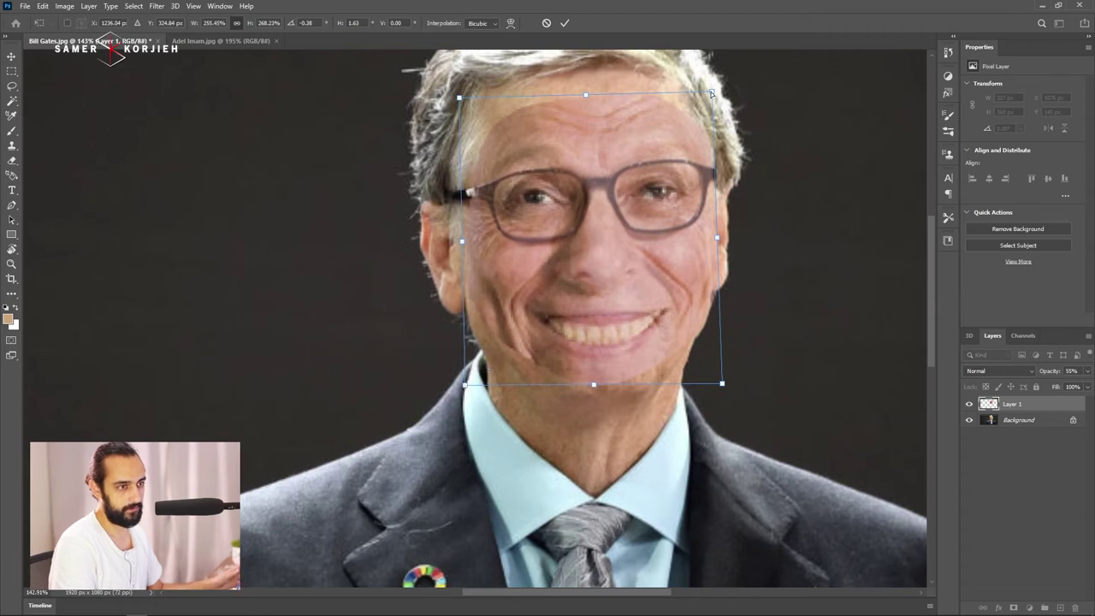
key(Return)
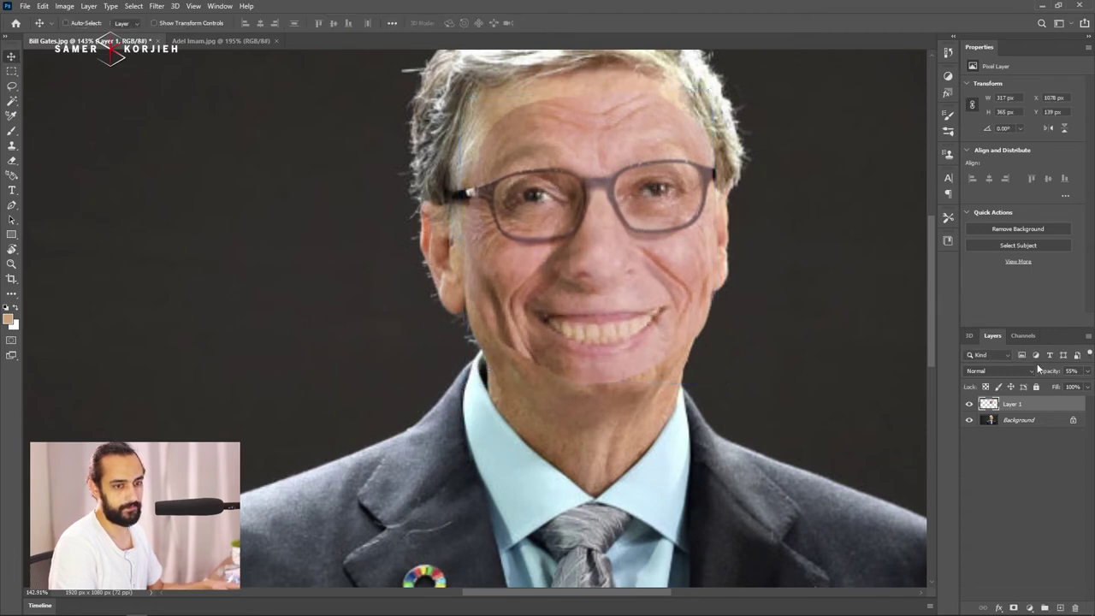
Step: Restore Layer 1 to 100% opacity and erase its edge along the right cheek
drag(1038, 368, 1069, 370)
scroll(629, 297, down, 1)
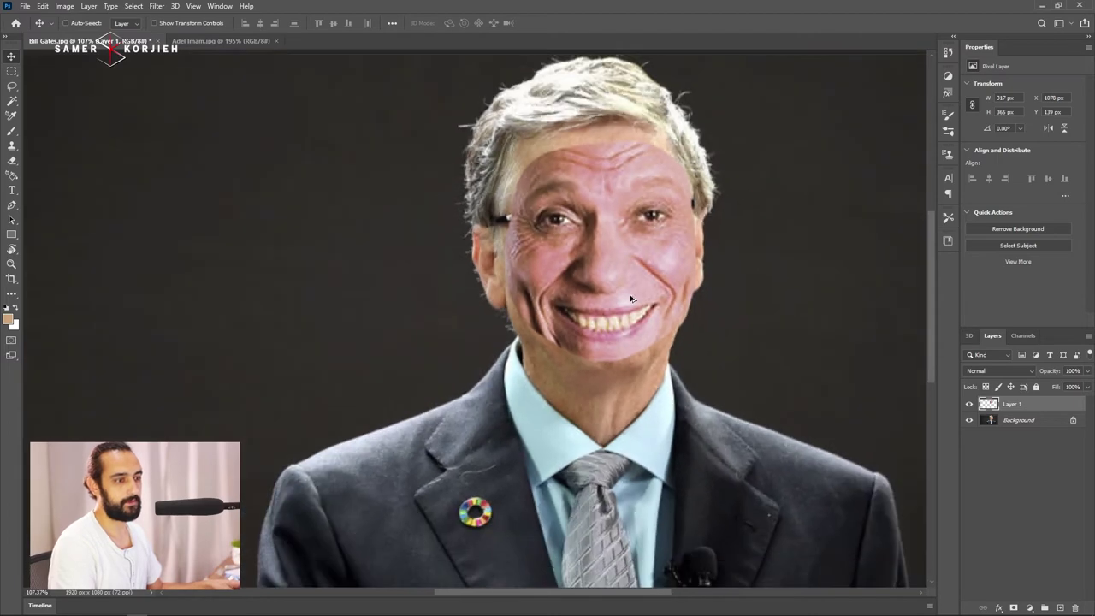
scroll(693, 239, up, 2)
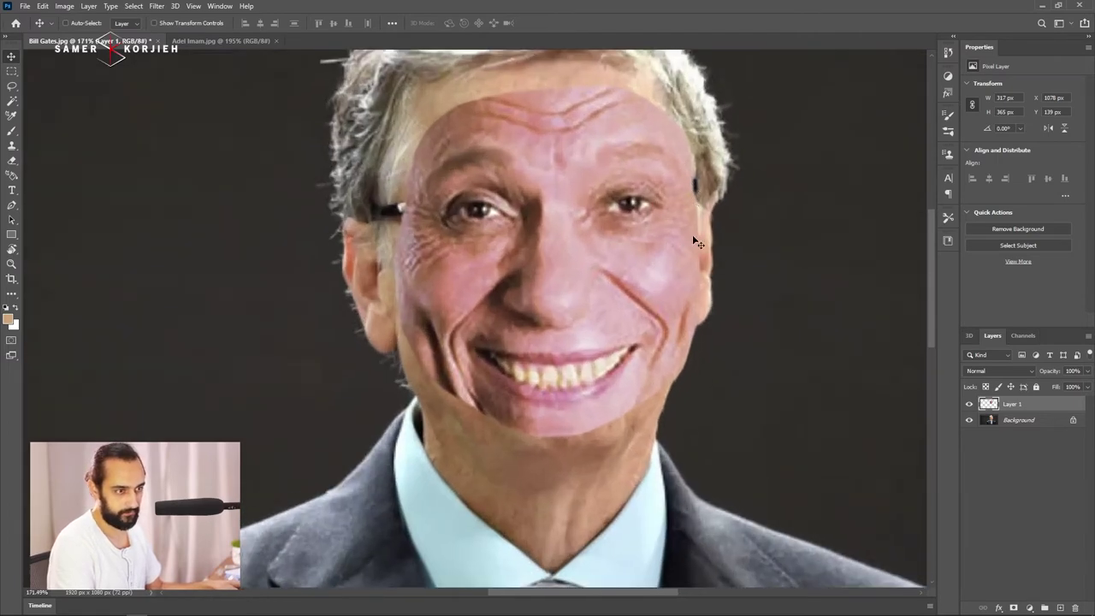
click(969, 404)
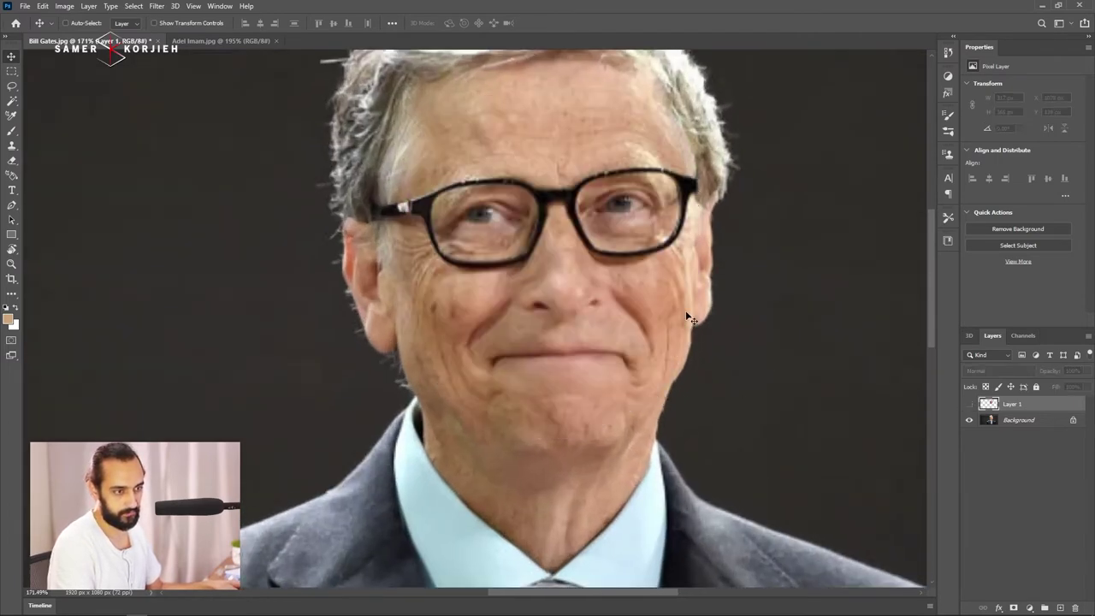
click(968, 404)
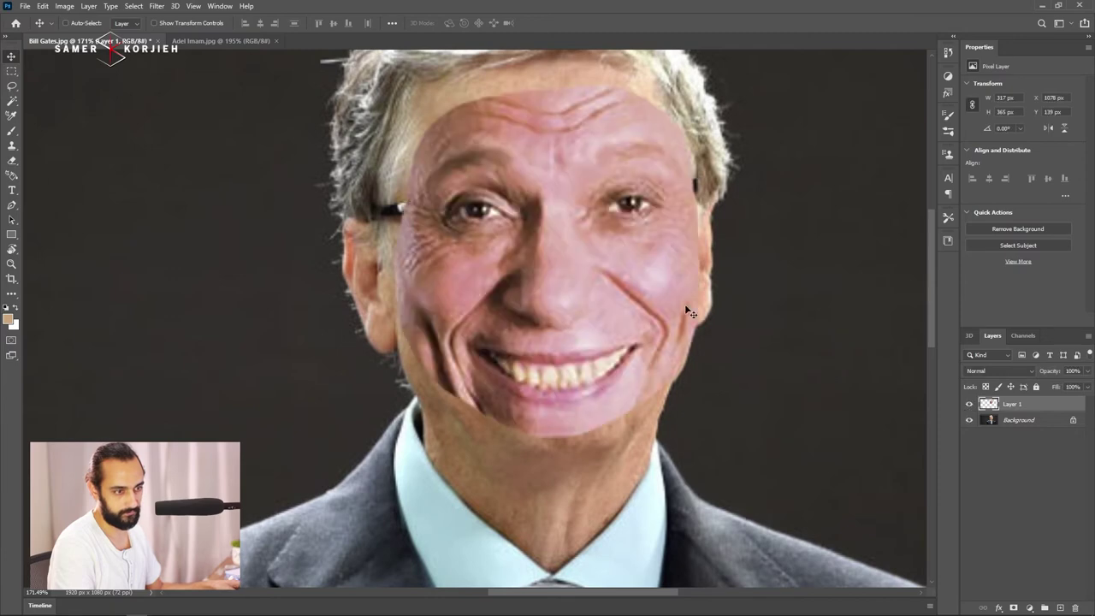
key(e)
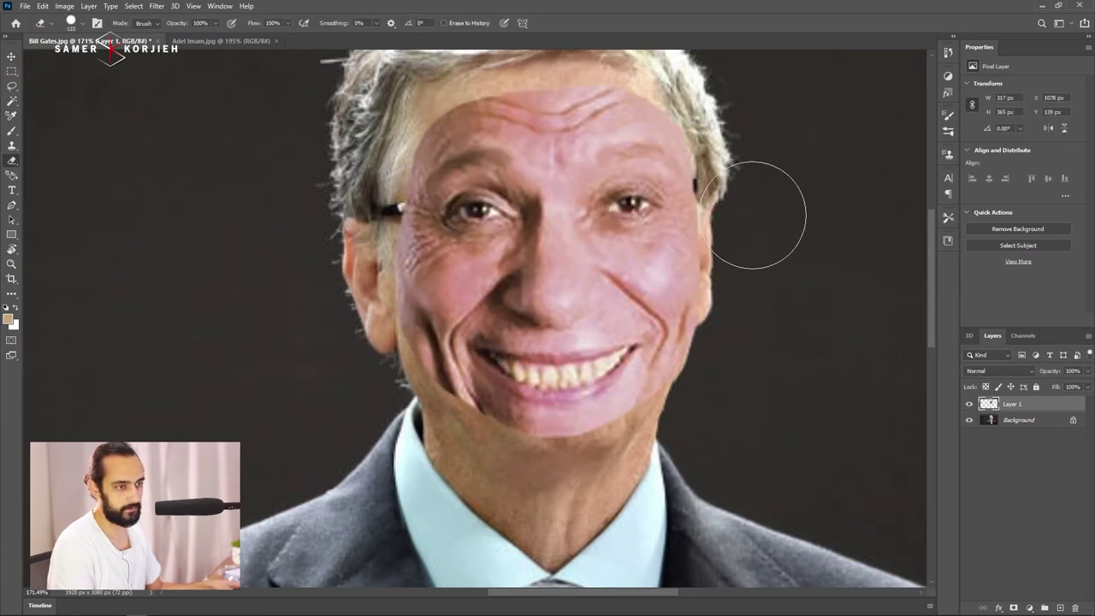
drag(753, 240, 716, 415)
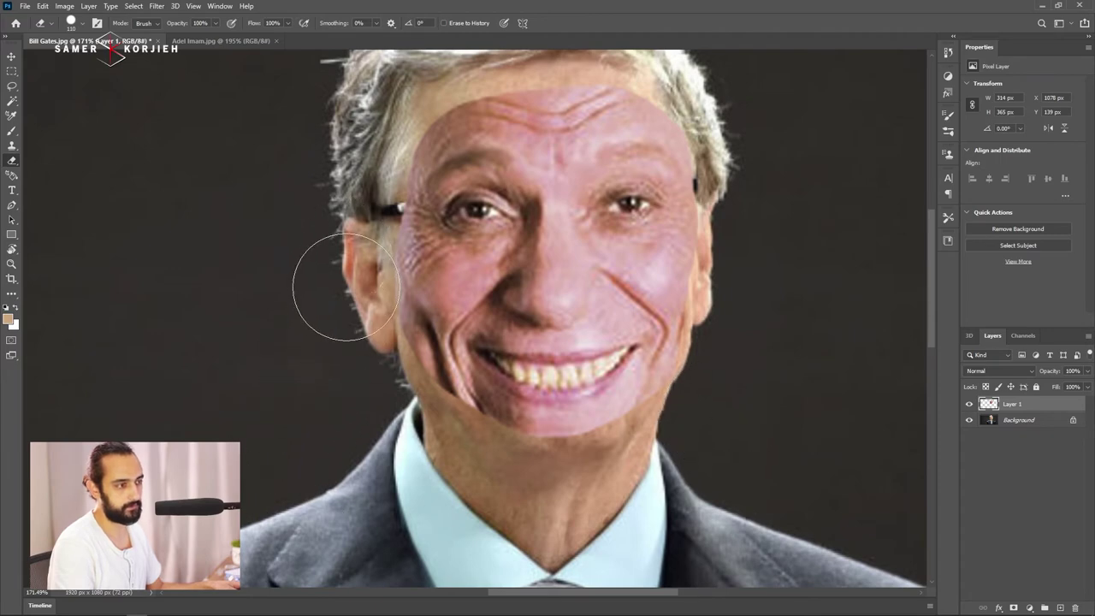
Step: Hide Layer 1, unlock the Background layer and duplicate it as Layer 0 copy
click(969, 403)
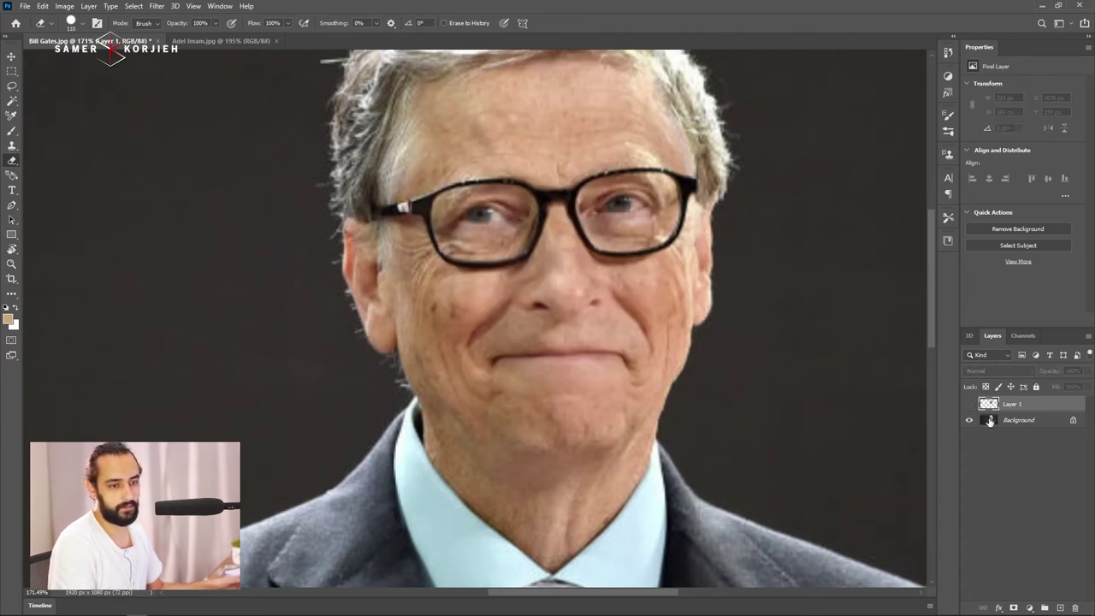
click(1072, 420)
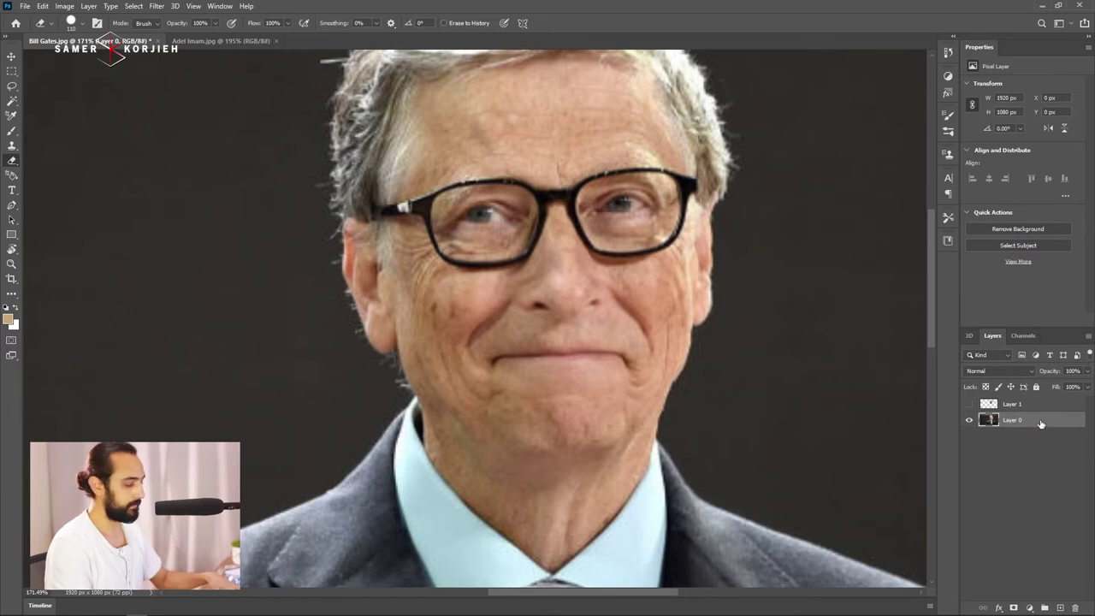
key(ctrl+j)
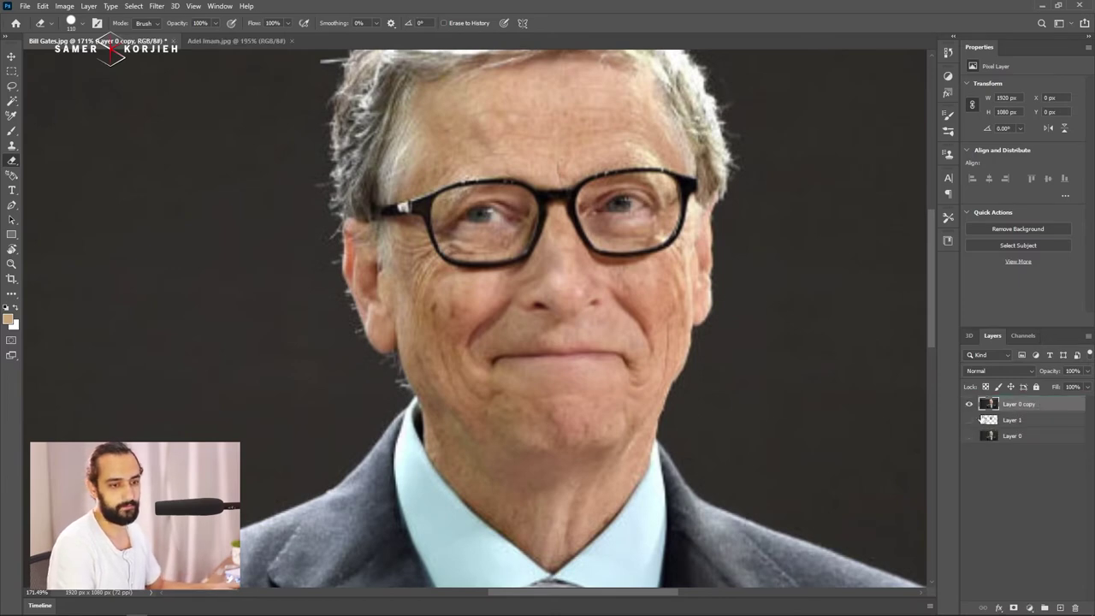
scroll(543, 231, up, 3)
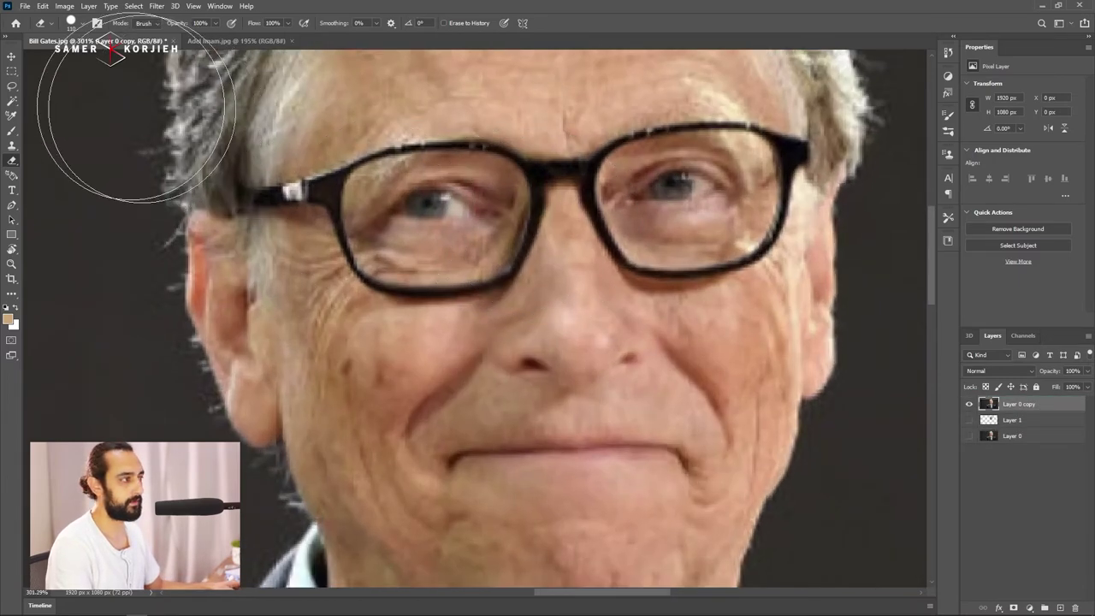
Step: Magic Wand-select the glasses frame, adding the right lens, lower edges and top rim
drag(11, 101, 63, 126)
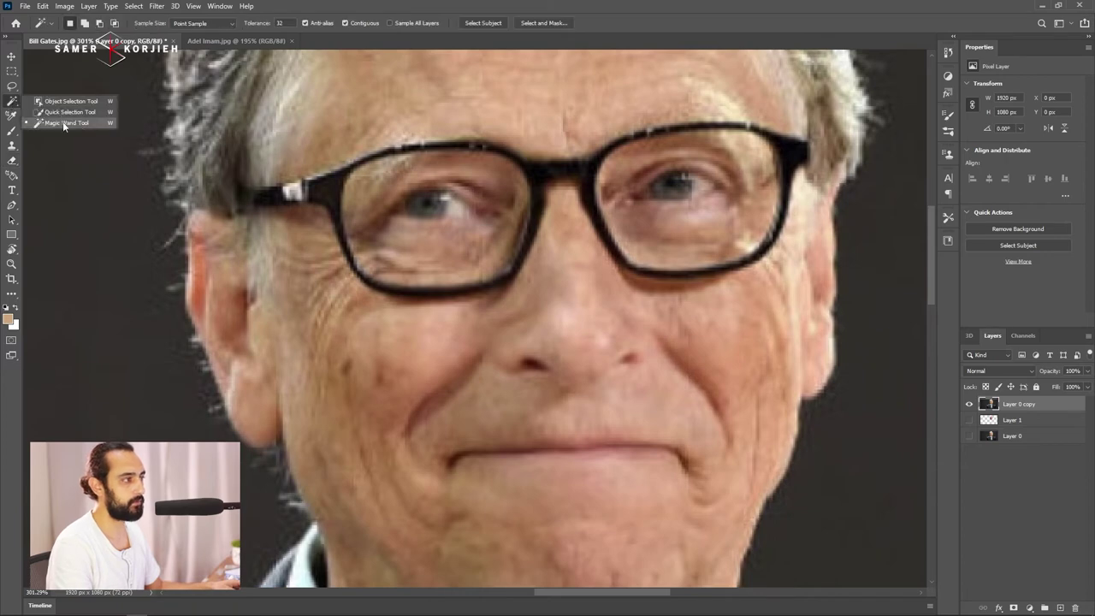
click(73, 125)
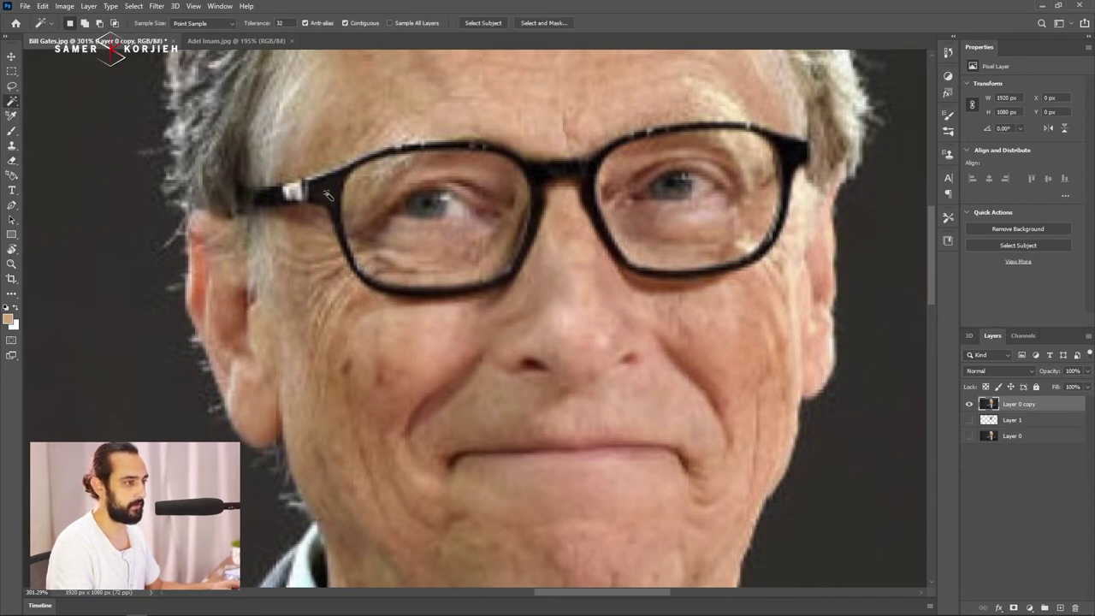
click(333, 195)
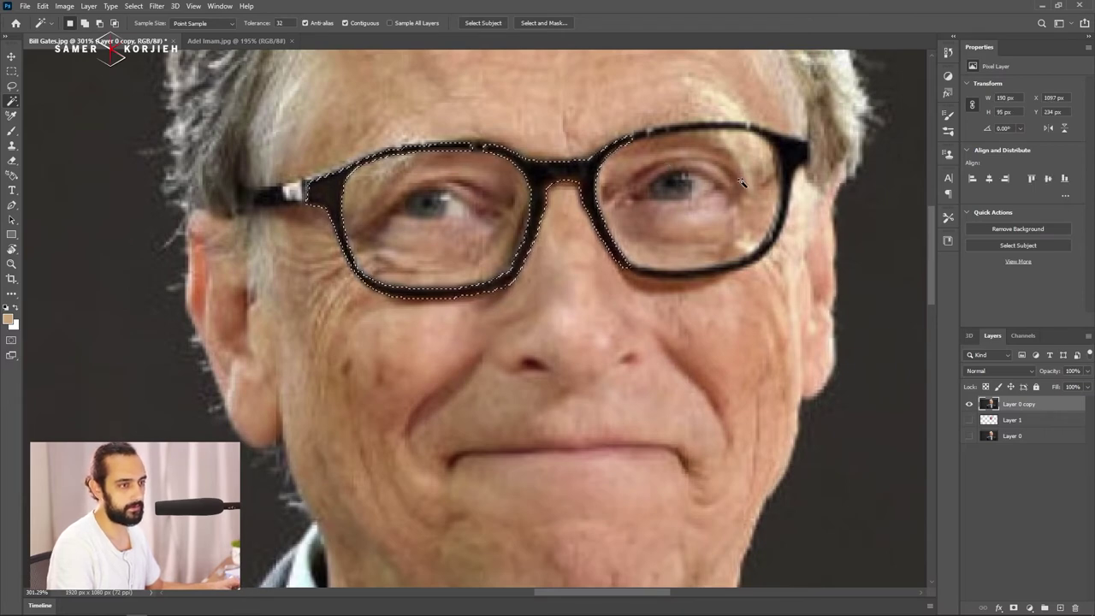
shift+click(733, 137)
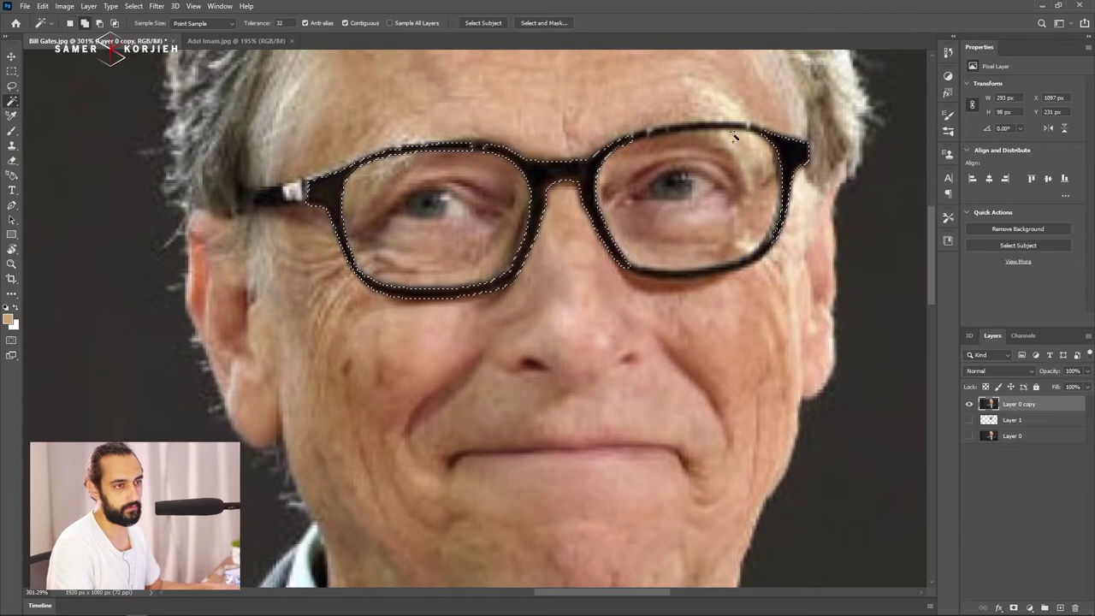
shift+click(638, 272)
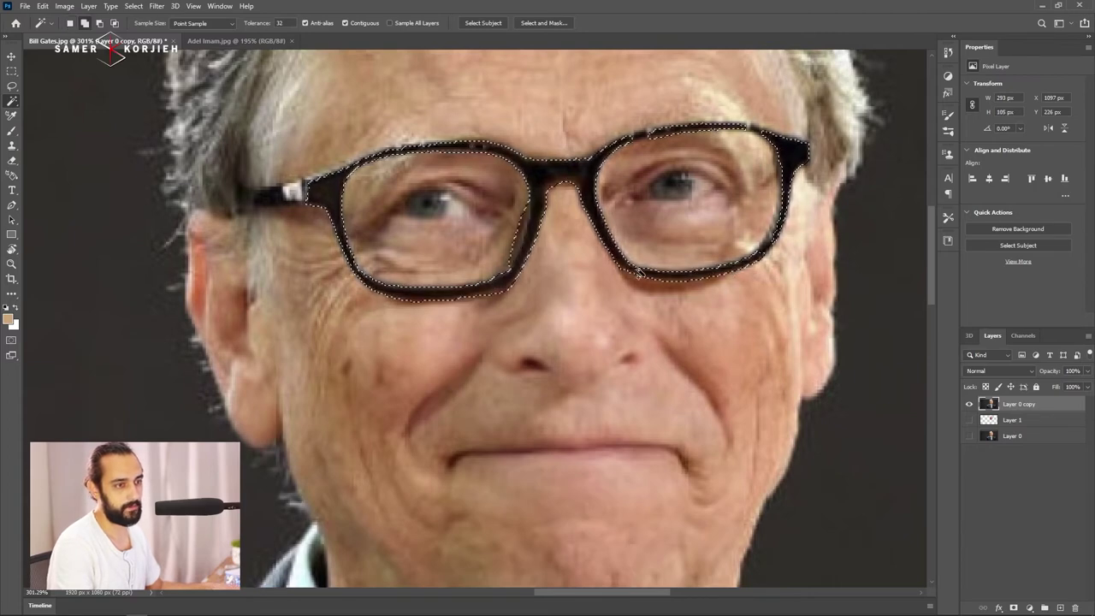
shift+click(654, 141)
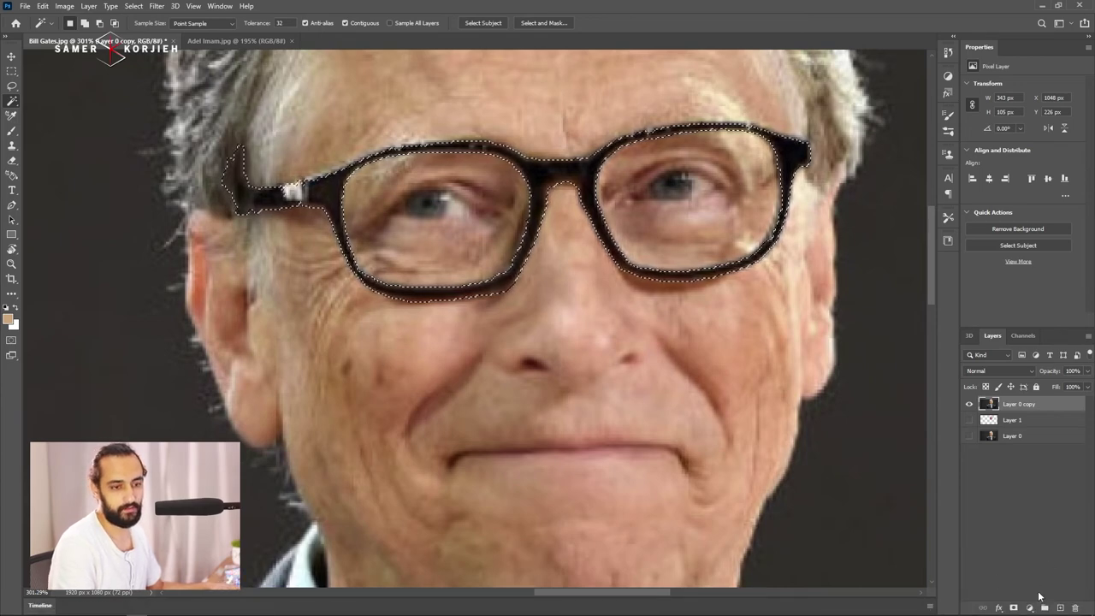
Step: Mask Layer 0 copy to the glasses and brush in gaps along the frame's top rim
click(1013, 608)
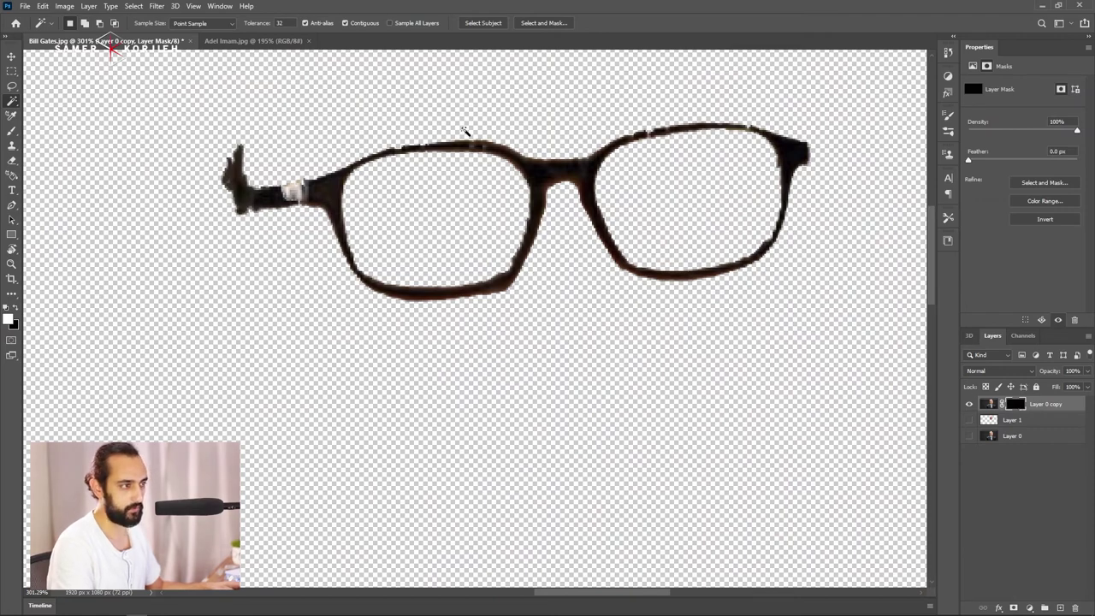
scroll(424, 147, up, 3)
key(b)
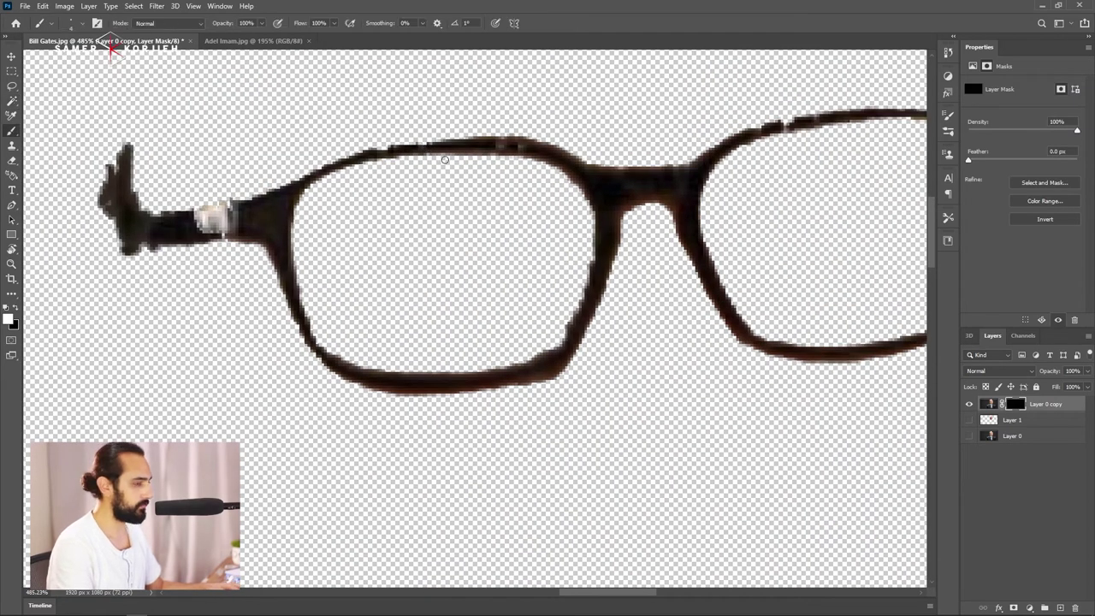
scroll(397, 147, up, 2)
scroll(410, 152, up, 2)
scroll(423, 154, up, 1)
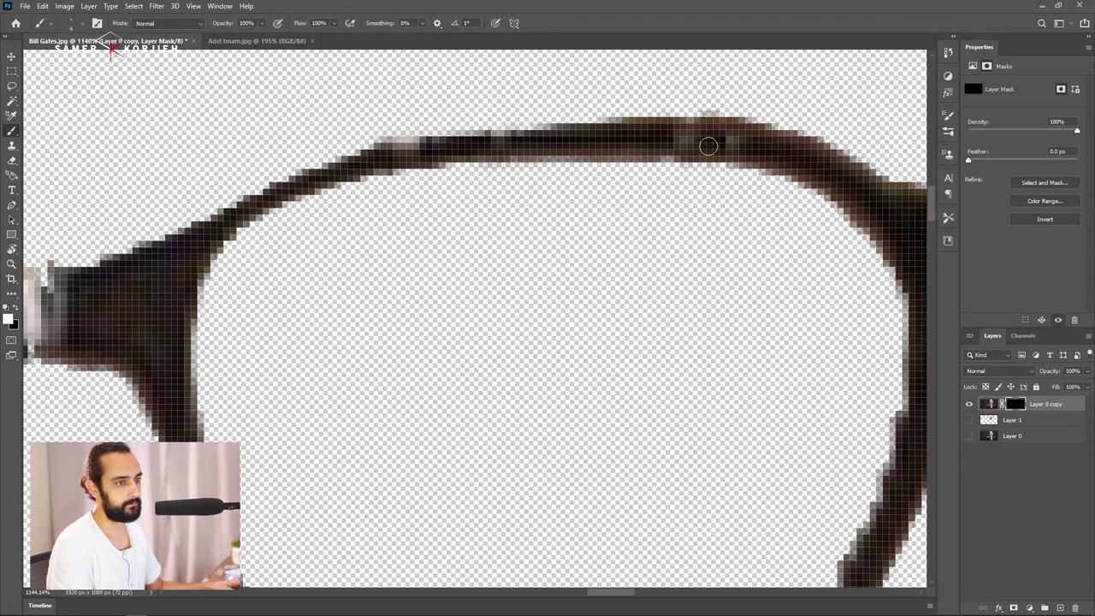
scroll(568, 214, left, 5)
scroll(567, 214, down, 5)
scroll(428, 342, right, 3)
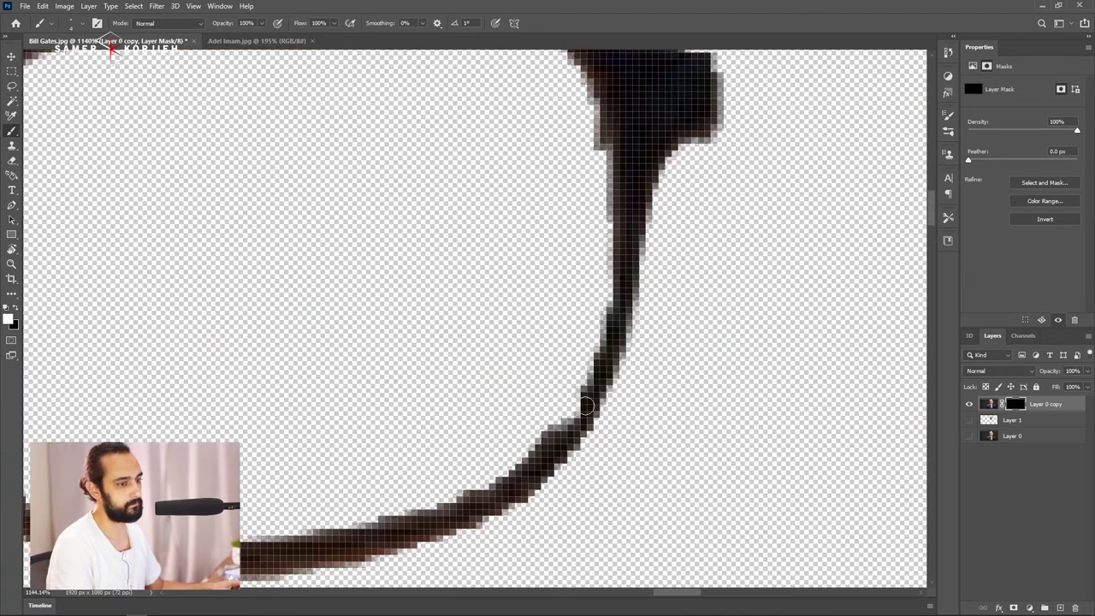
scroll(599, 460, down, 3)
scroll(252, 433, down, 5)
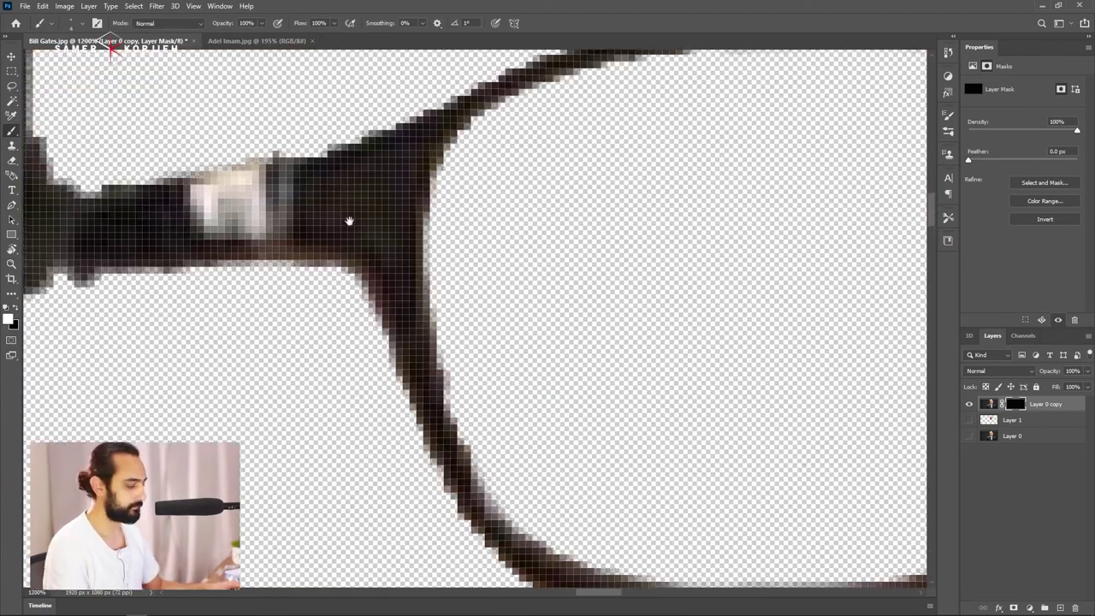
scroll(350, 219, down, 5)
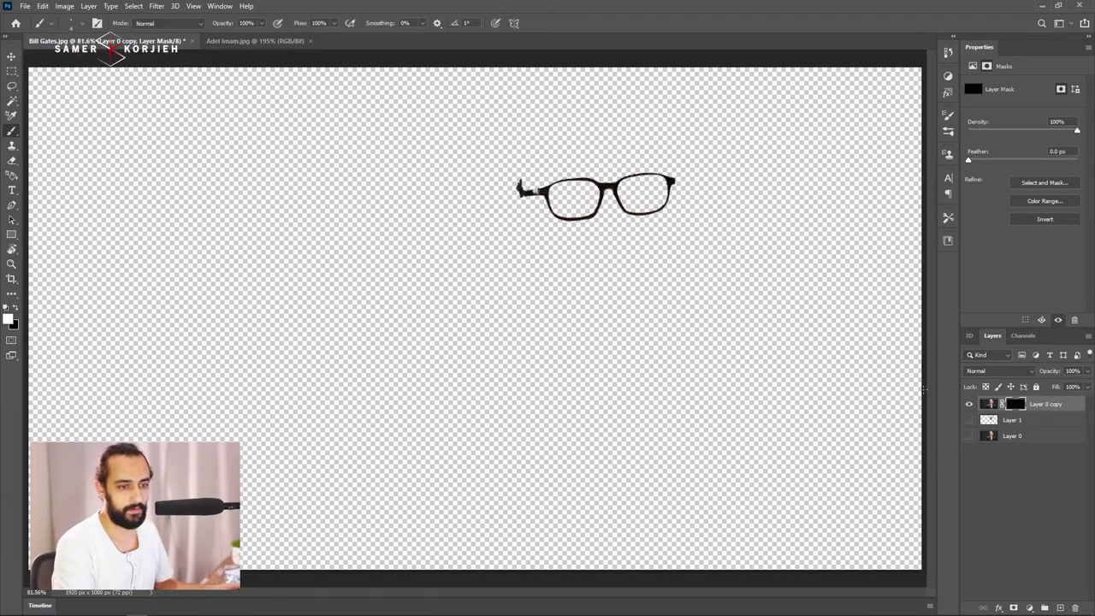
Step: Turn on Layer 1 and Layer 0 to view the swapped face
click(969, 420)
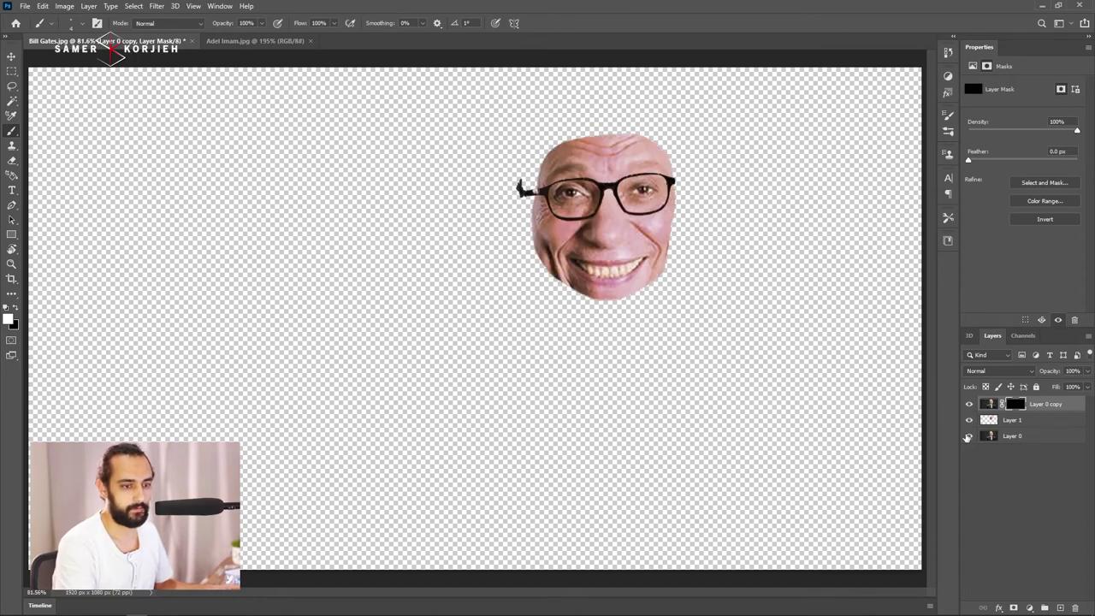
click(969, 436)
scroll(608, 193, up, 1)
scroll(621, 190, up, 1)
scroll(621, 190, up, 1)
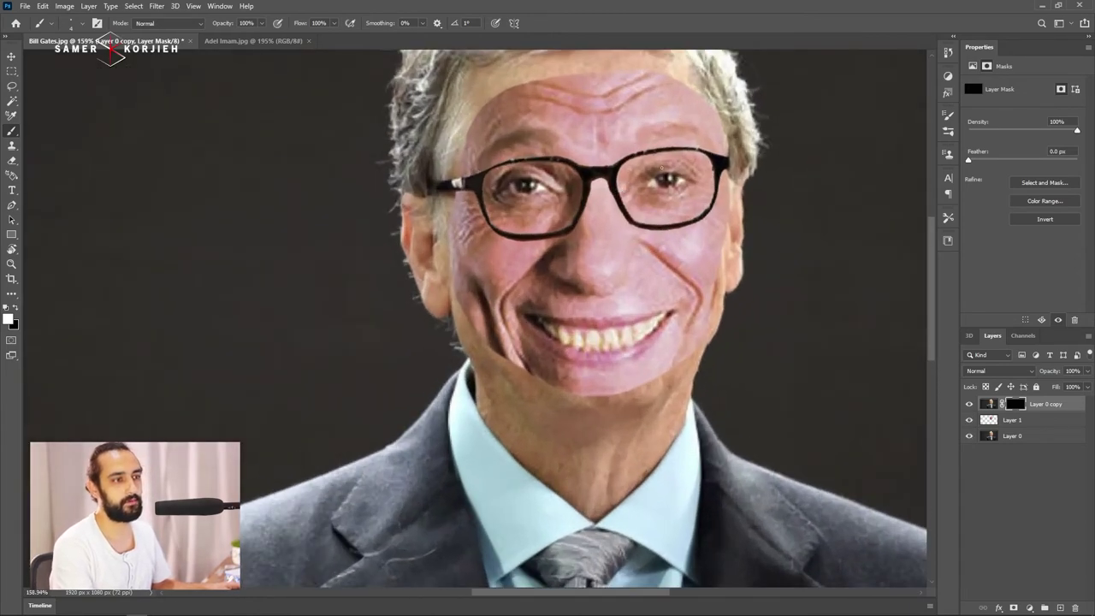
scroll(633, 180, up, 1)
scroll(659, 164, up, 1)
scroll(670, 158, down, 1)
scroll(670, 158, down, 2)
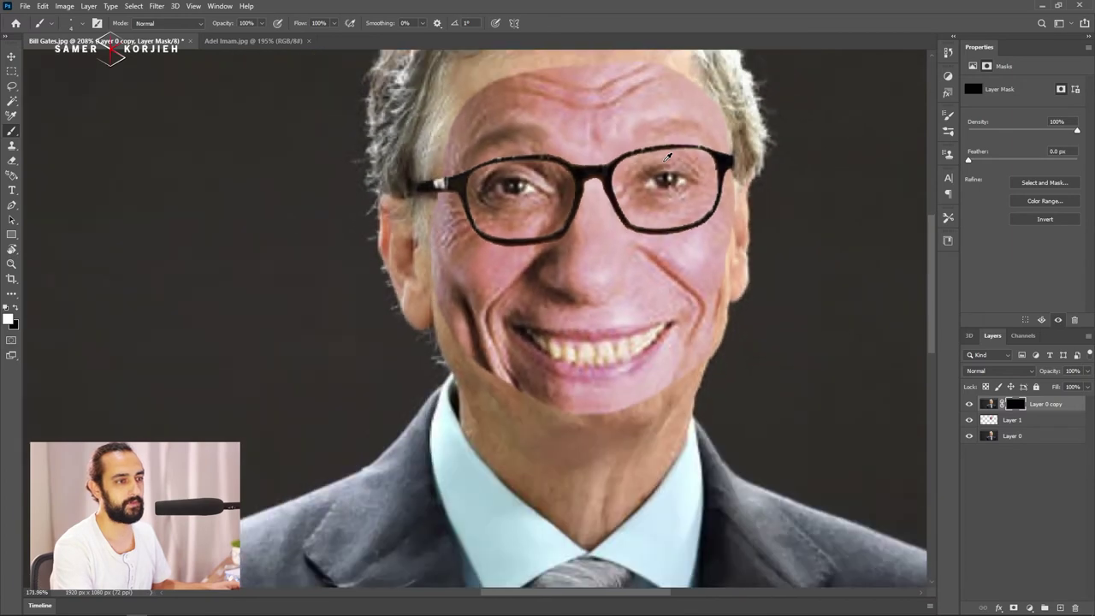
scroll(670, 158, down, 2)
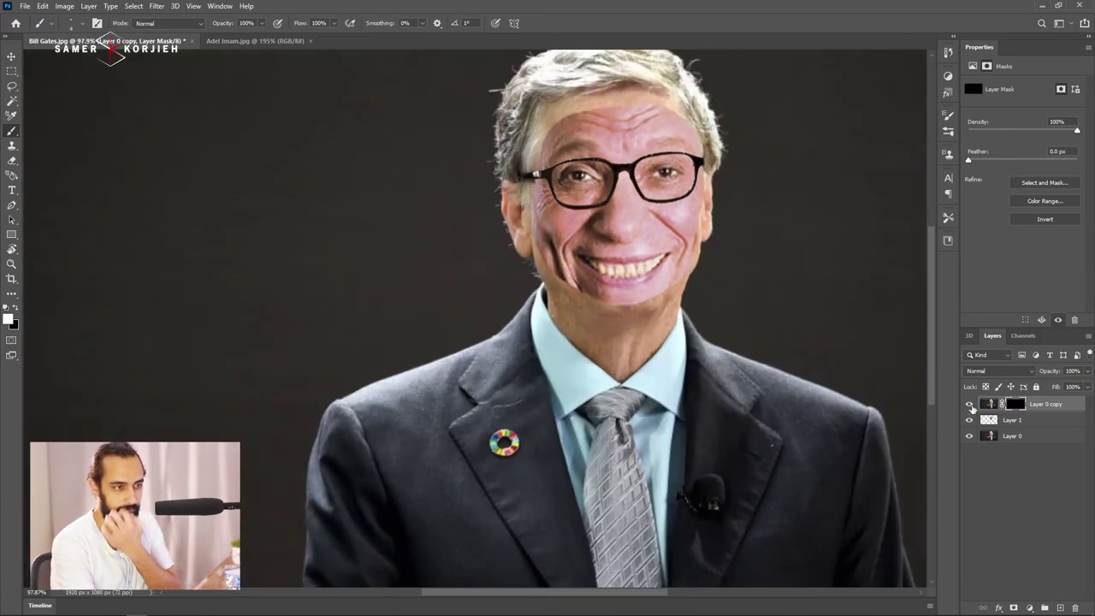
Step: Hide Layer 0 copy and select Layer 1 with the Move tool
click(969, 404)
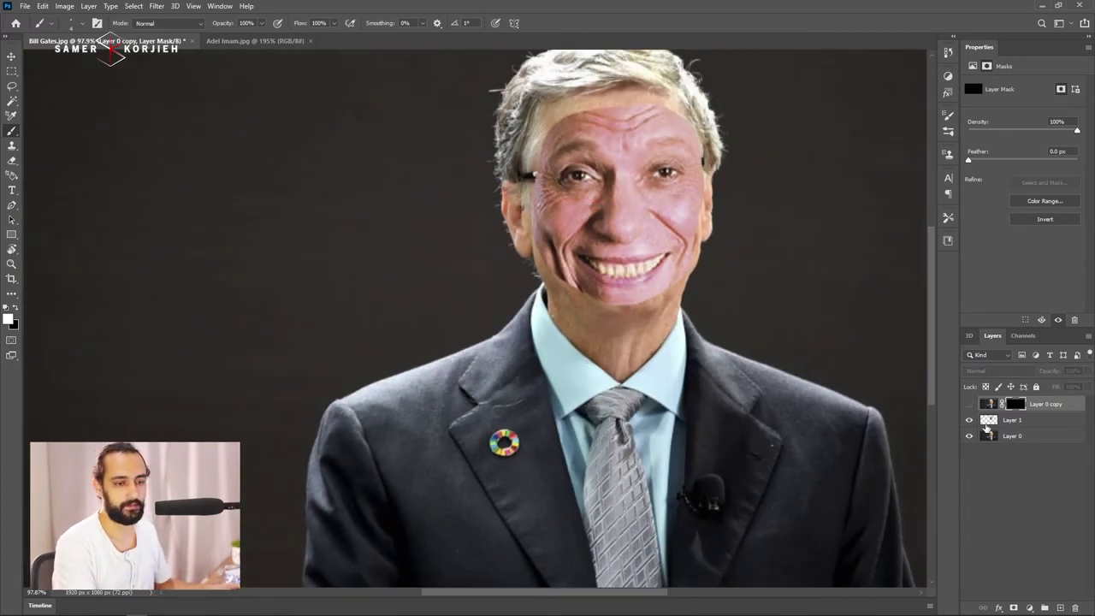
click(988, 421)
key(v)
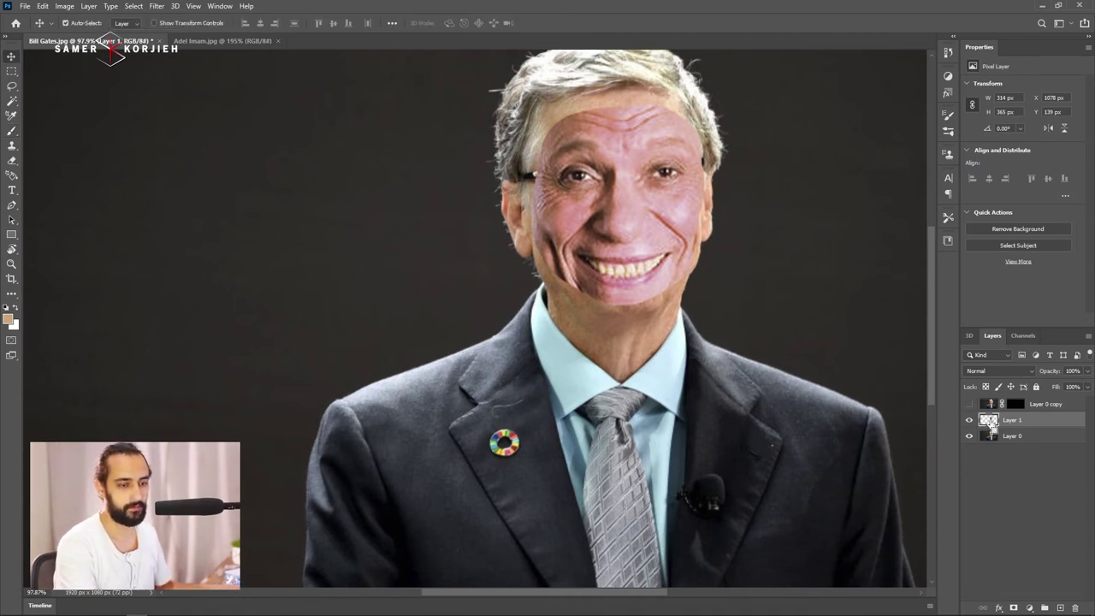
key(ctrl)
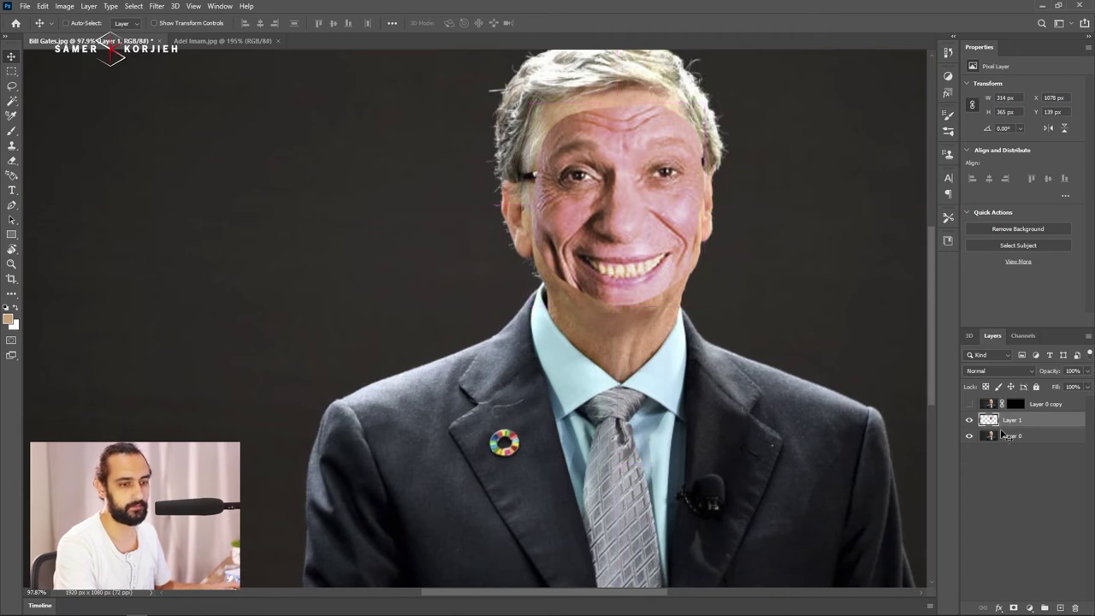
Step: Load Layer 1's face outline as a selection and contract it by 5 pixels
ctrl+click(988, 421)
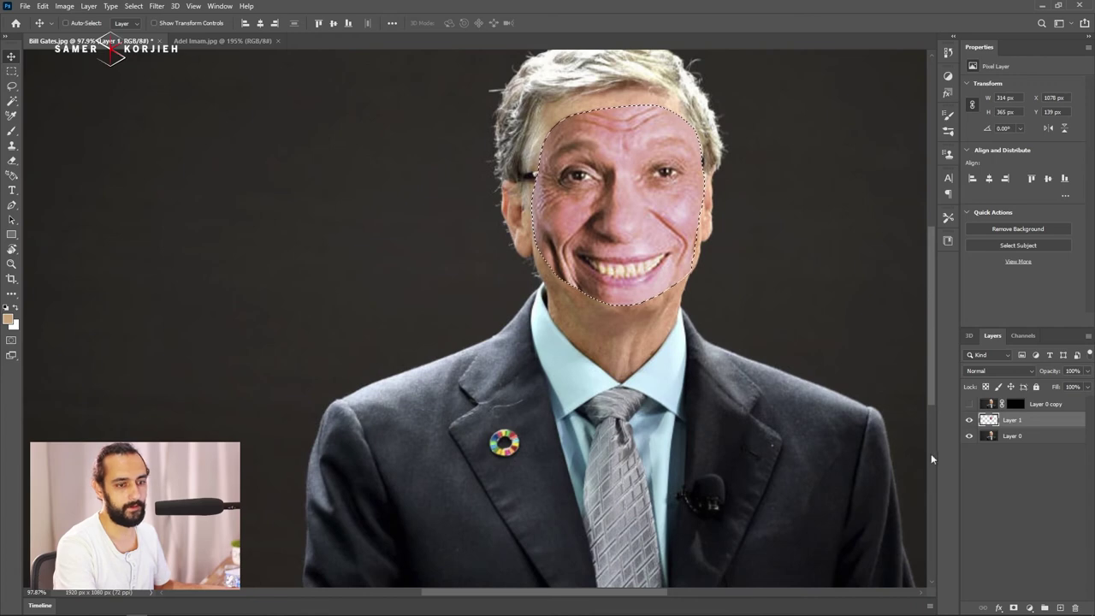
click(131, 6)
mouse_move(143, 178)
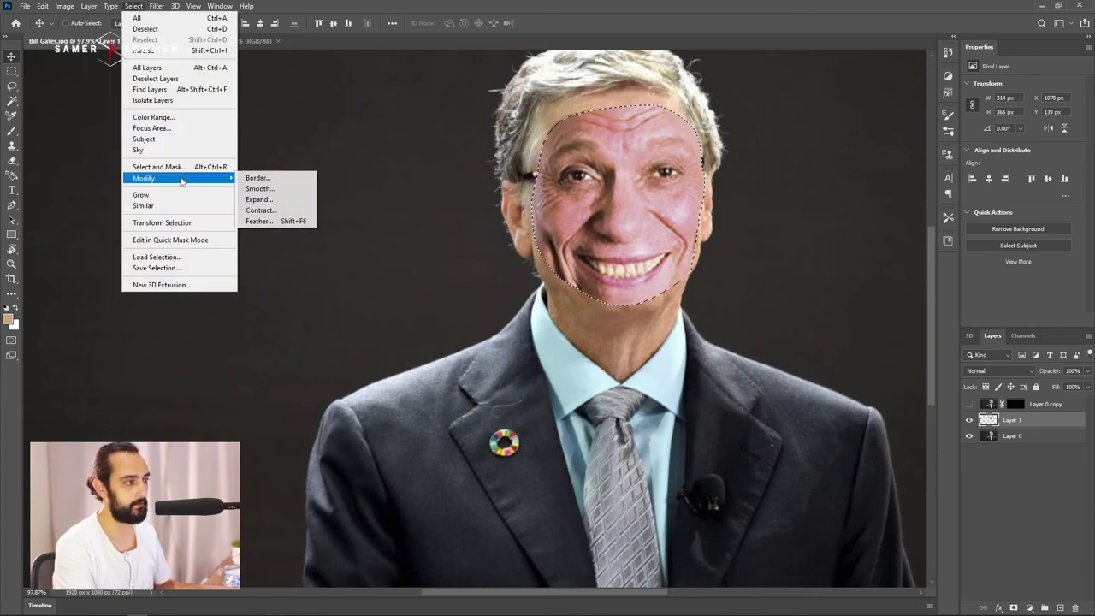
click(265, 212)
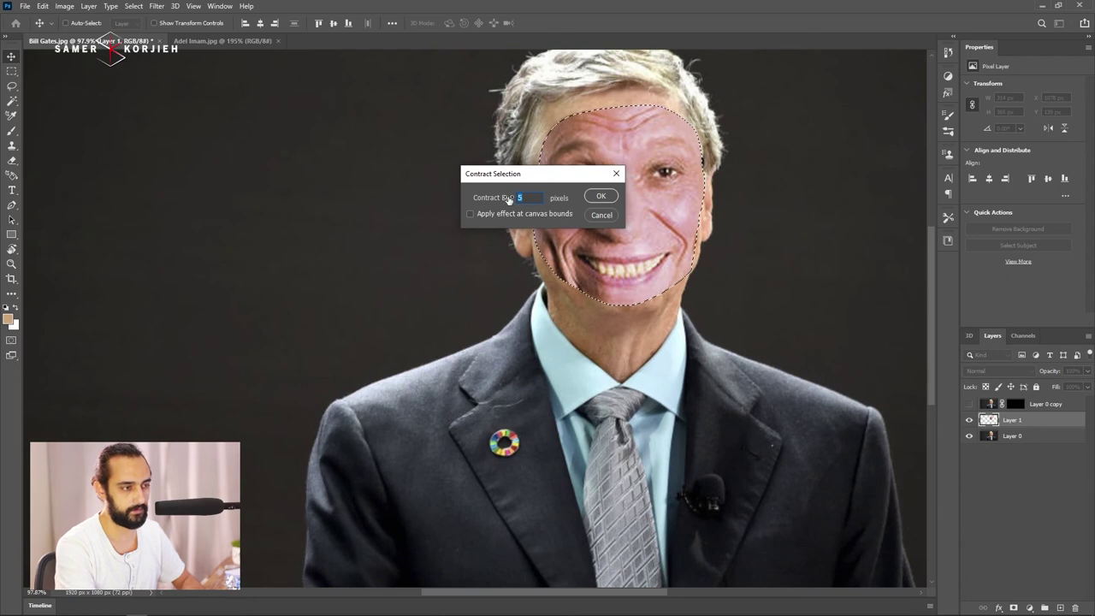
click(599, 195)
scroll(585, 130, up, 3)
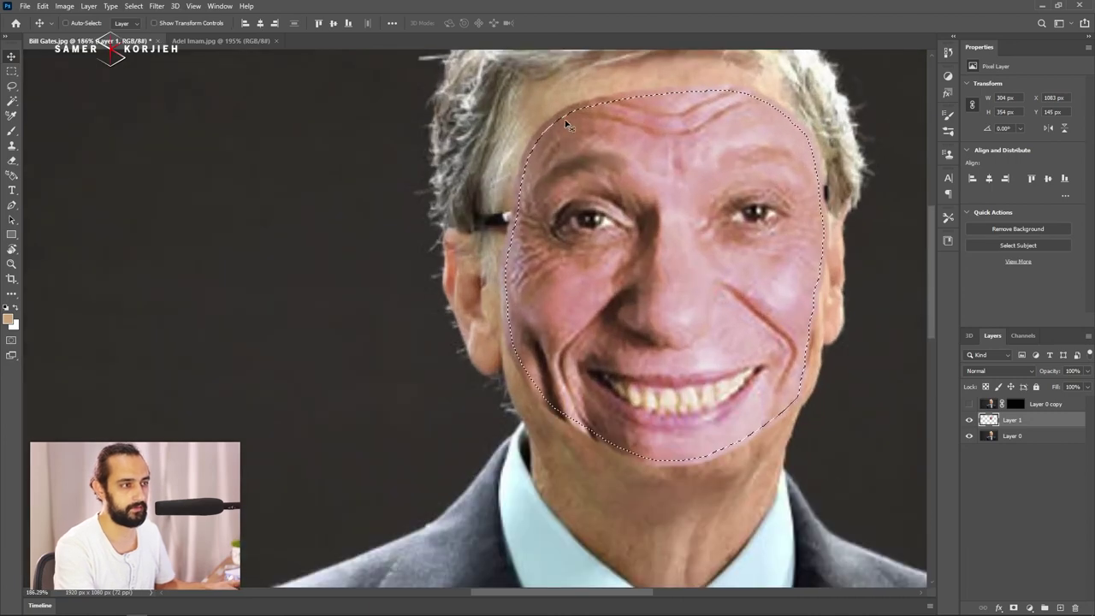
scroll(549, 287, down, 1)
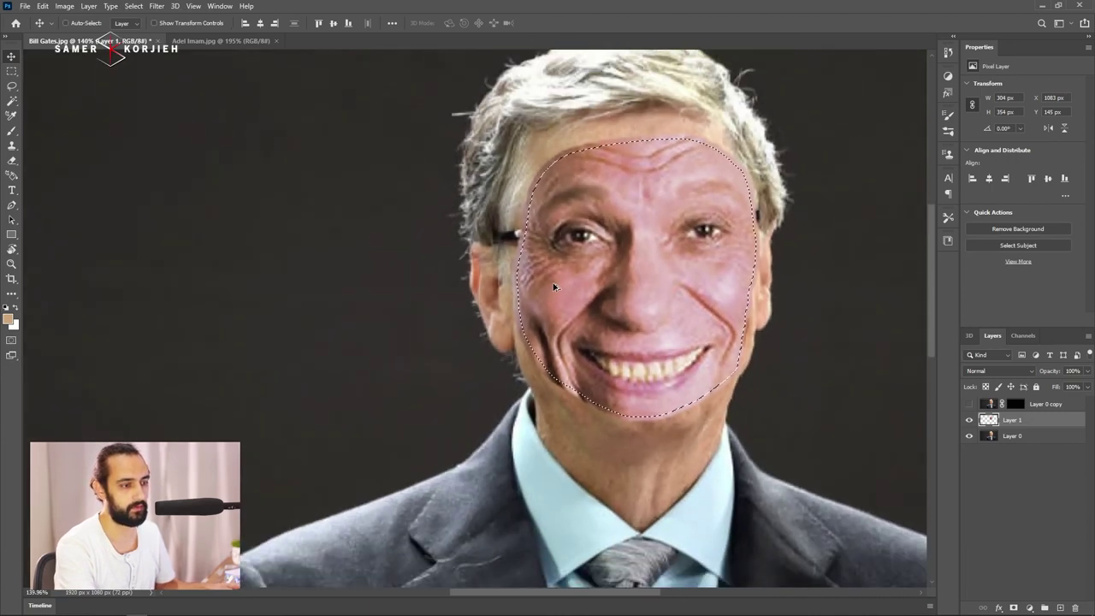
scroll(550, 287, down, 1)
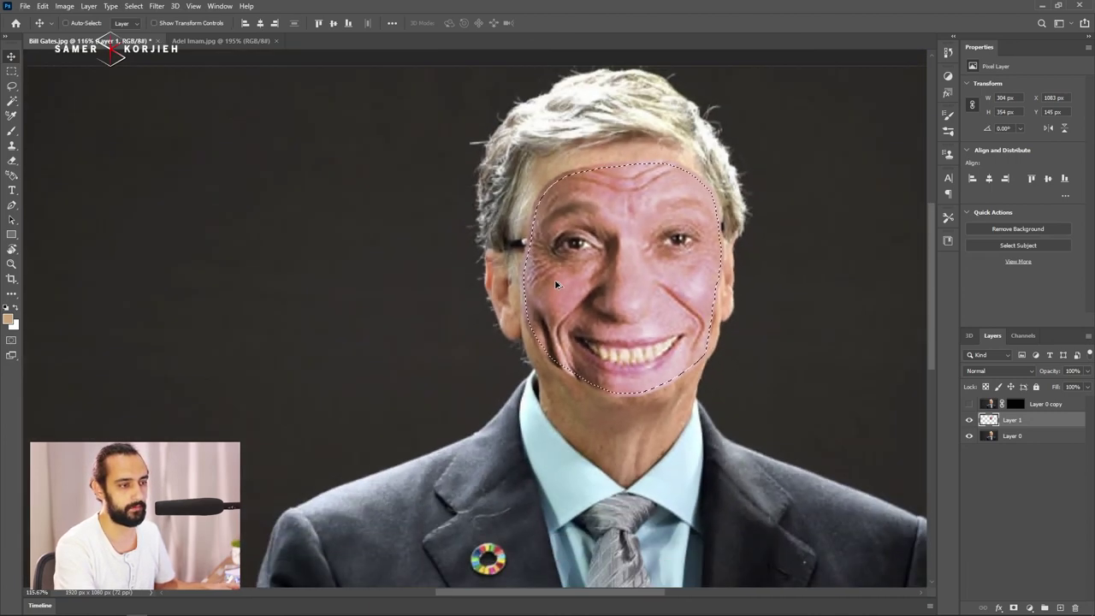
Step: Delete the face area from Layer 0, deselect, then show Layer 1 and select both layers
click(970, 420)
click(995, 438)
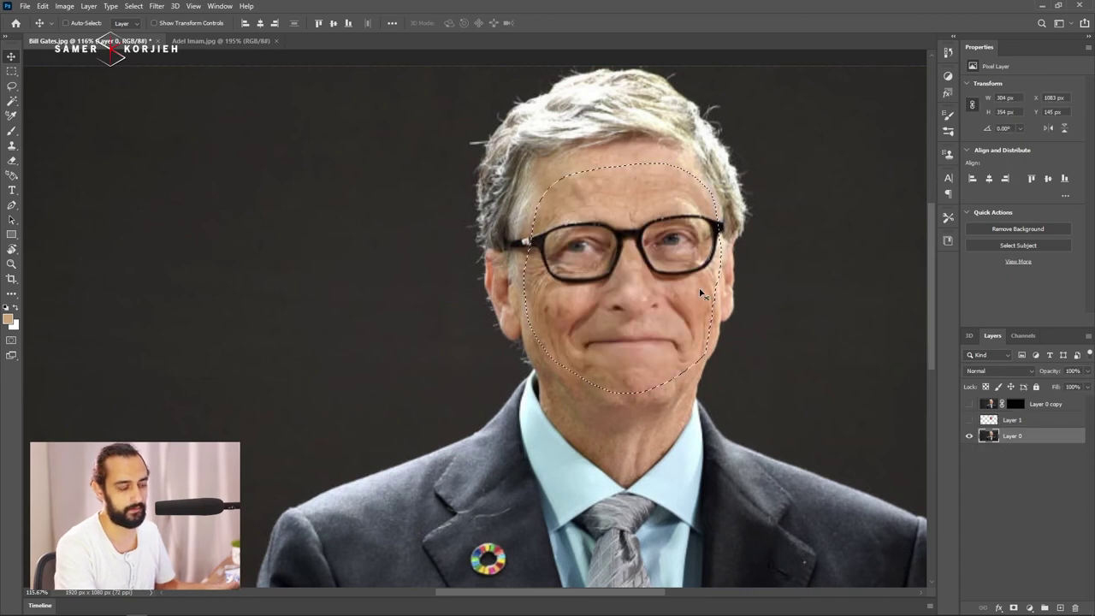
key(Delete)
key(ctrl+d)
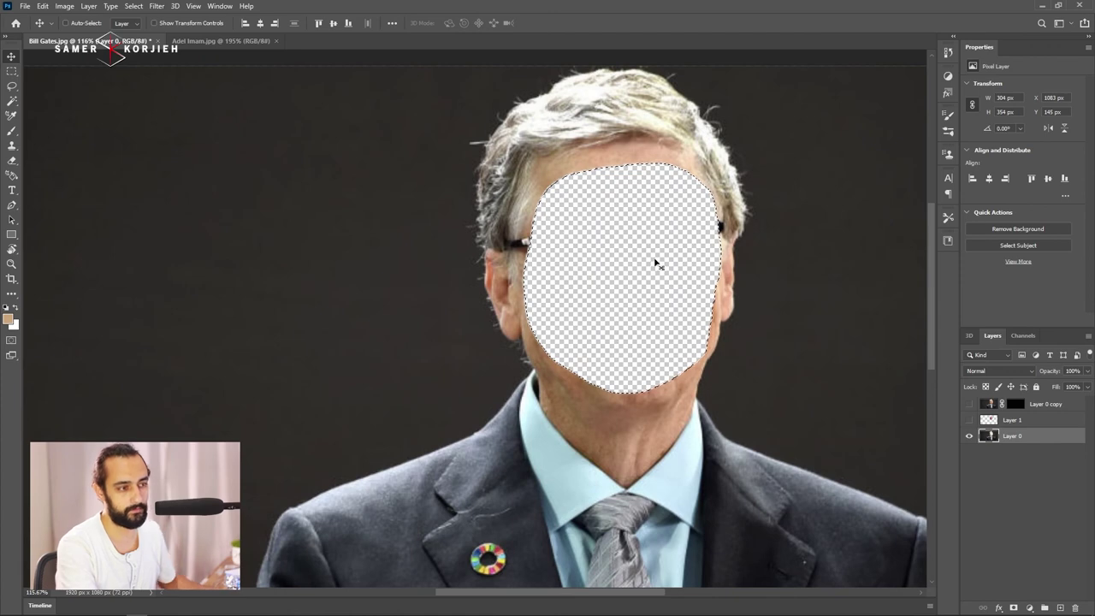
click(969, 420)
click(1035, 423)
ctrl+click(1043, 438)
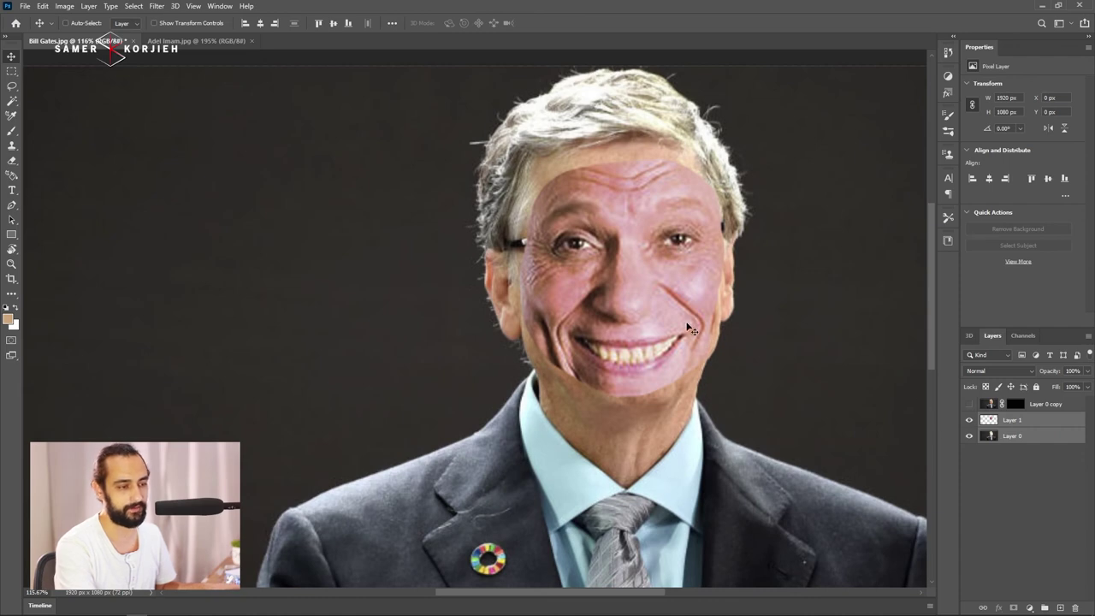
Step: Auto-Blend Layer 1 and Layer 0 with Seamless Tones and Colors enabled
click(42, 7)
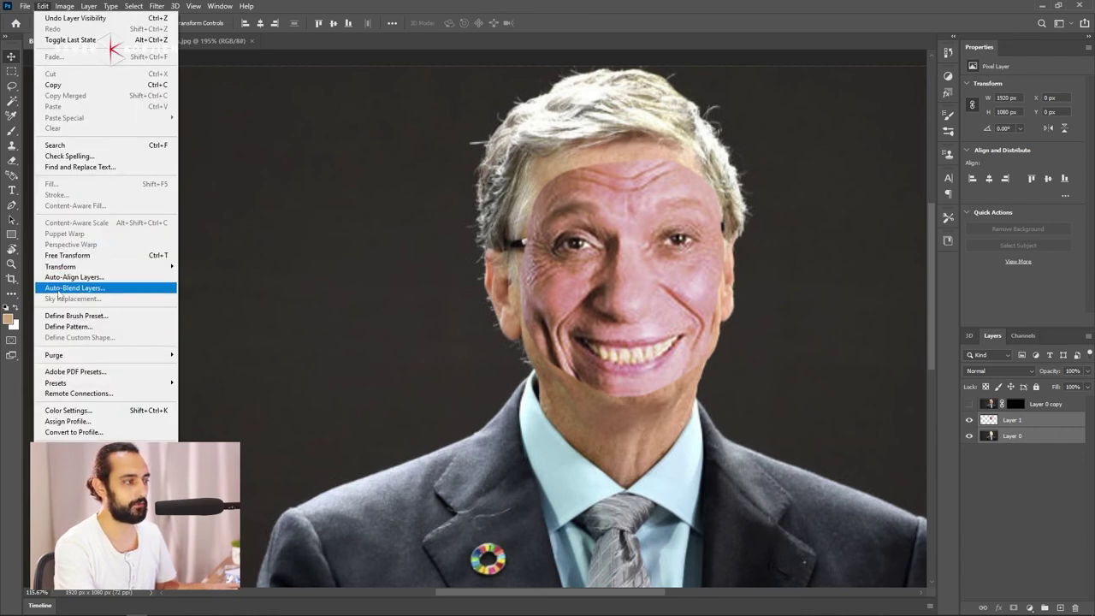
click(120, 289)
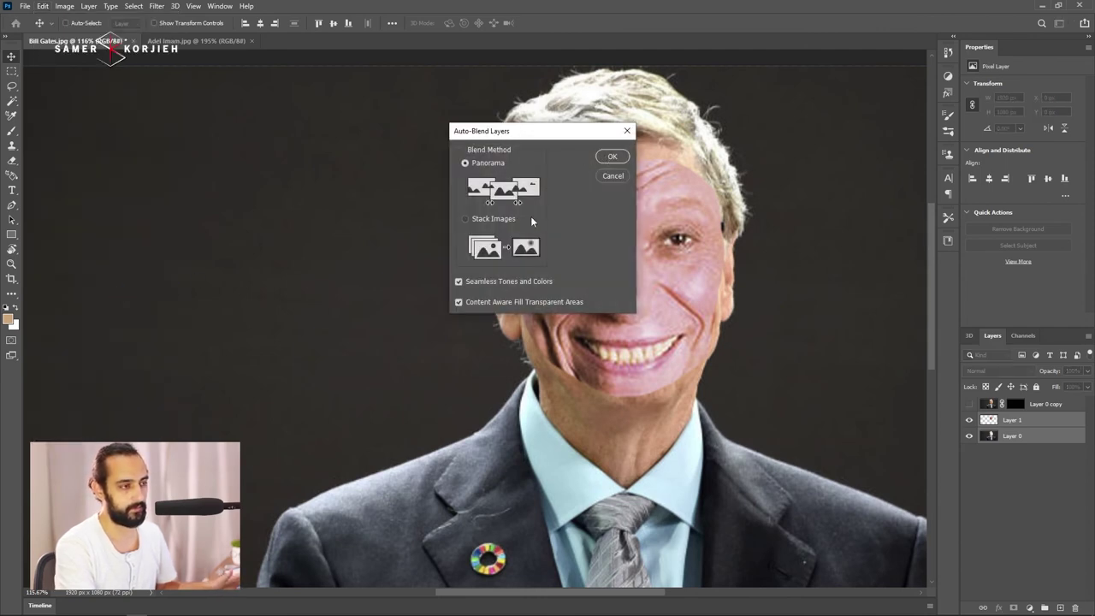
click(612, 157)
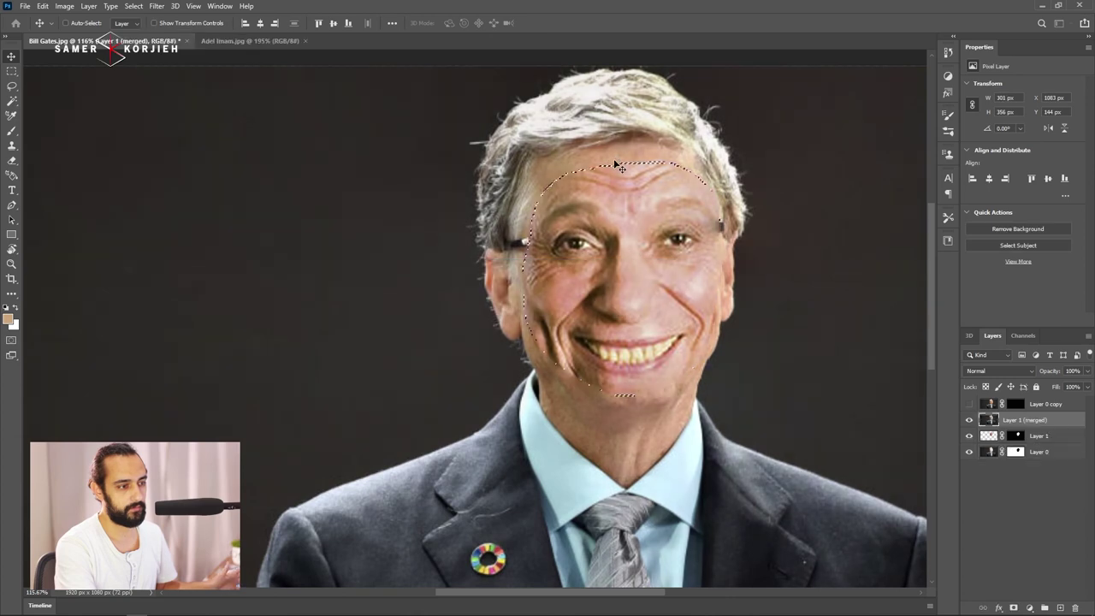
Step: Deselect, show the masked Layer 0 copy glasses over the blended face, and fit the image on screen
key(ctrl+d)
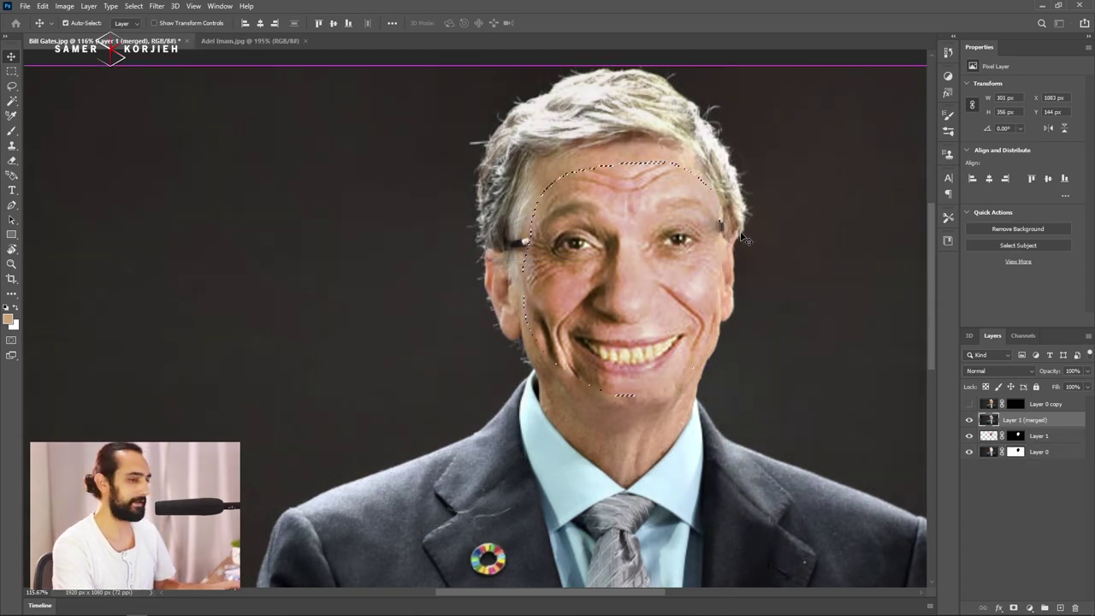
click(970, 405)
key(ctrl+0)
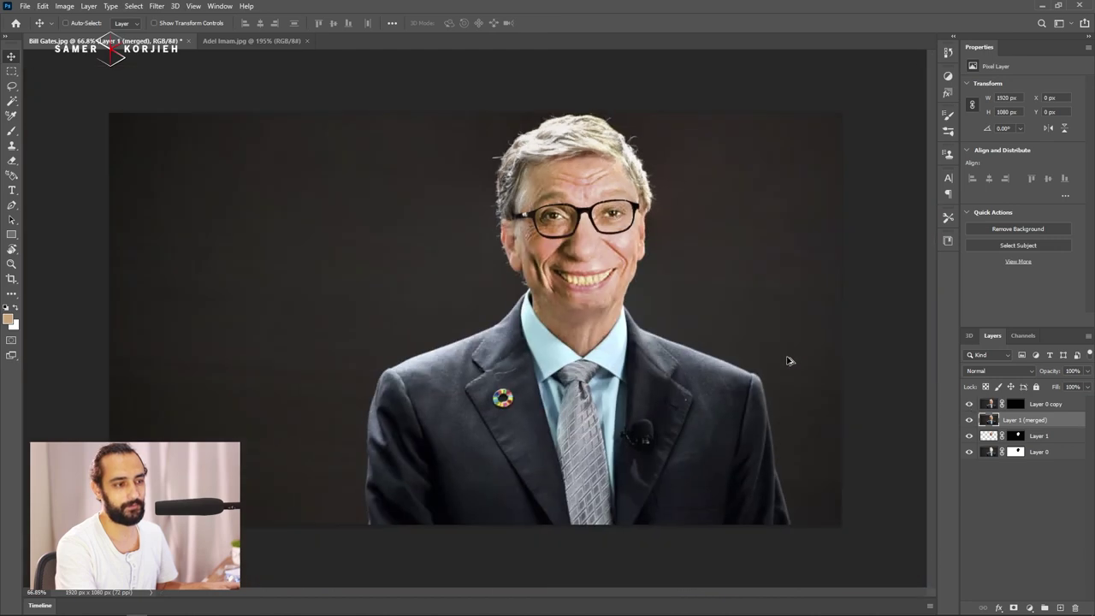